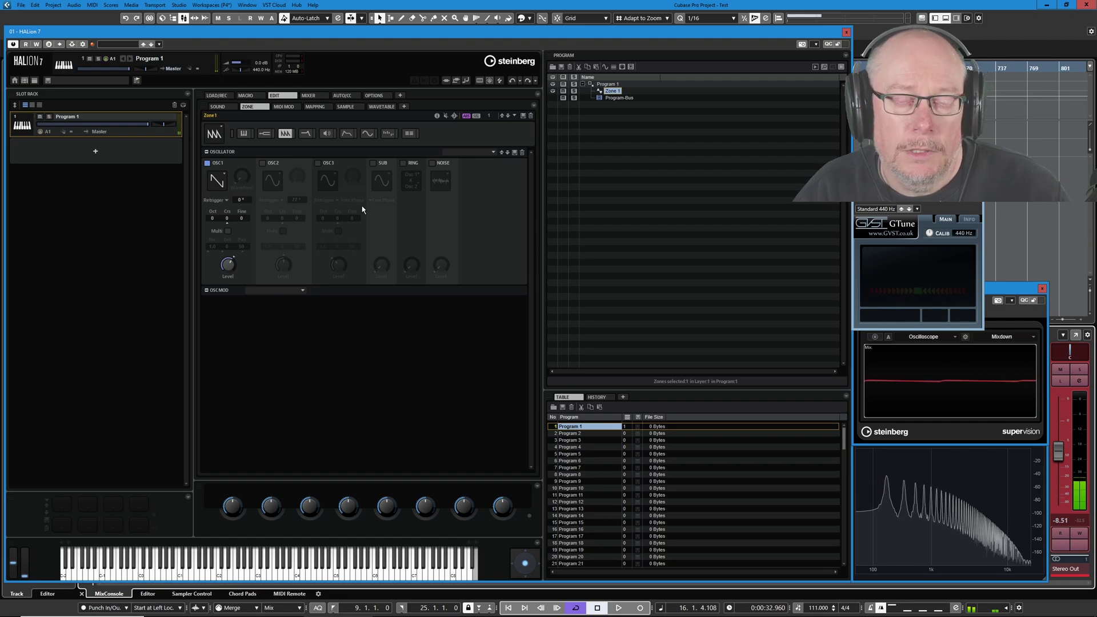
Look over the zone's LFO pages and display the X-LFO together with the filter section.
click(306, 133)
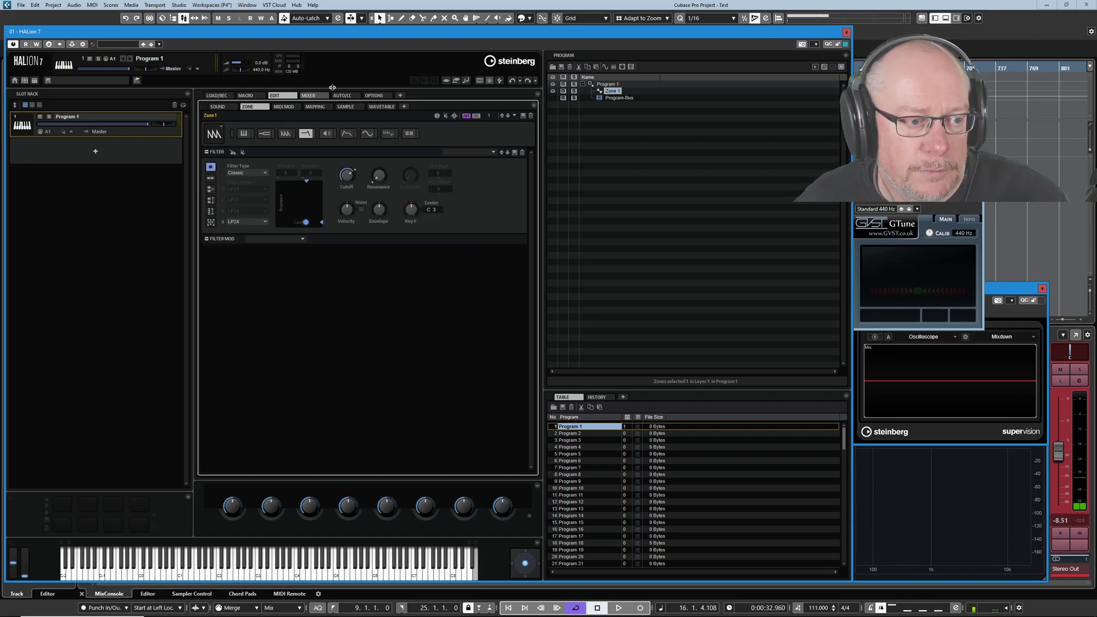
mouse_move(350, 181)
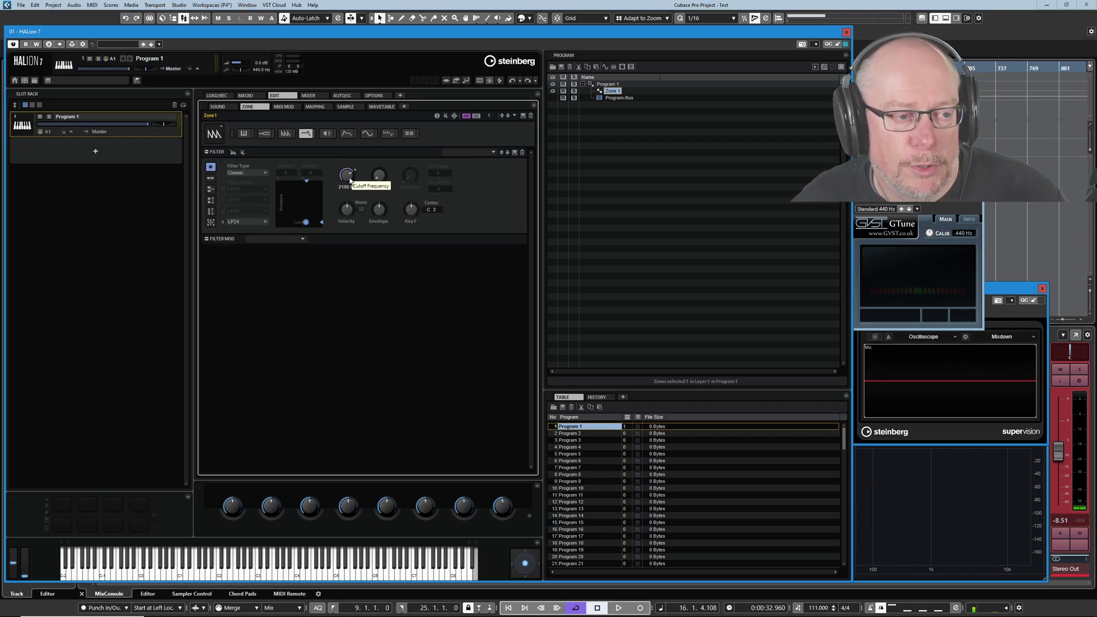
click(368, 133)
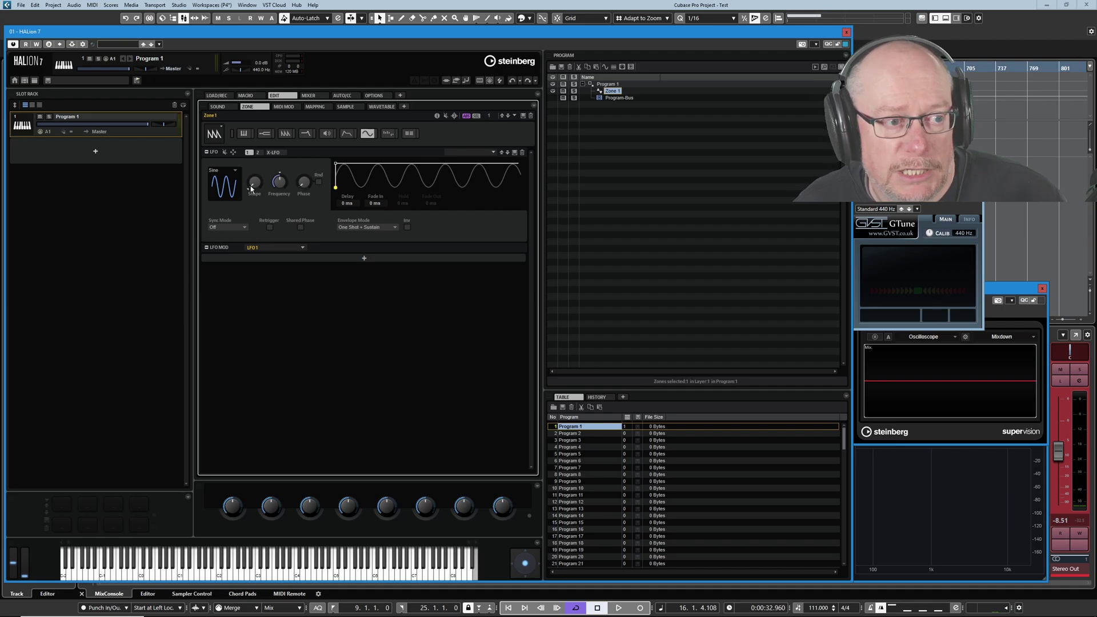
click(260, 153)
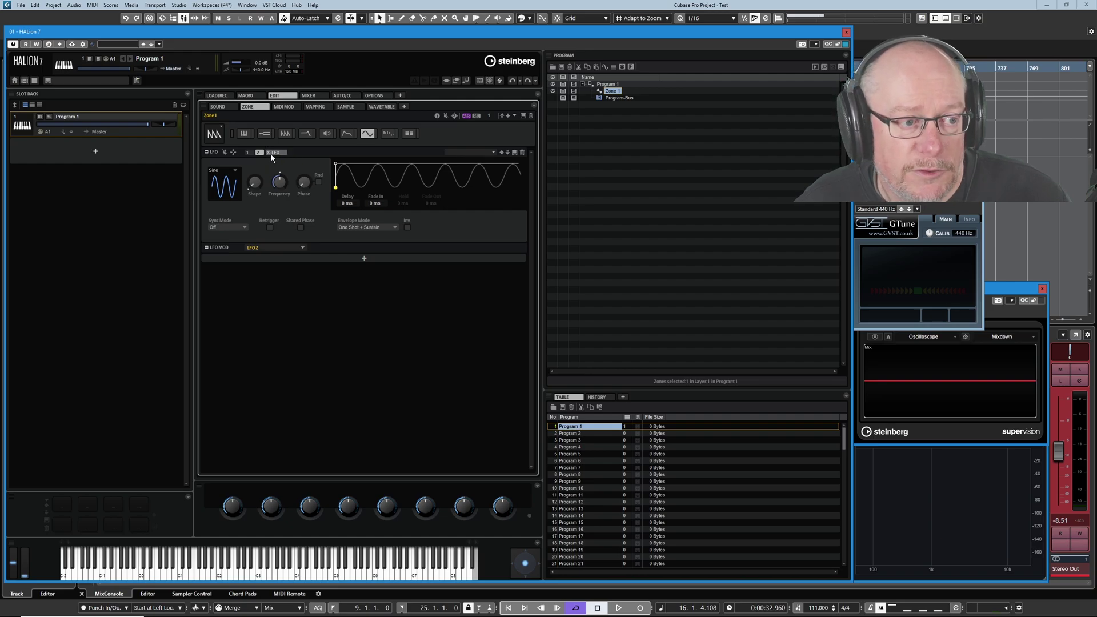
click(275, 153)
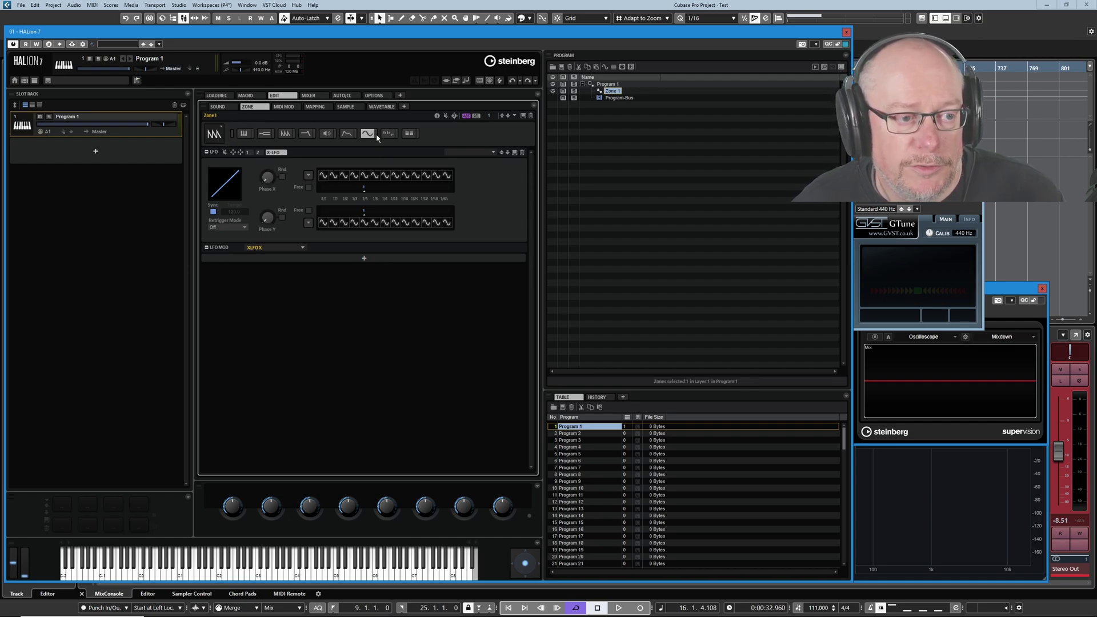
click(313, 136)
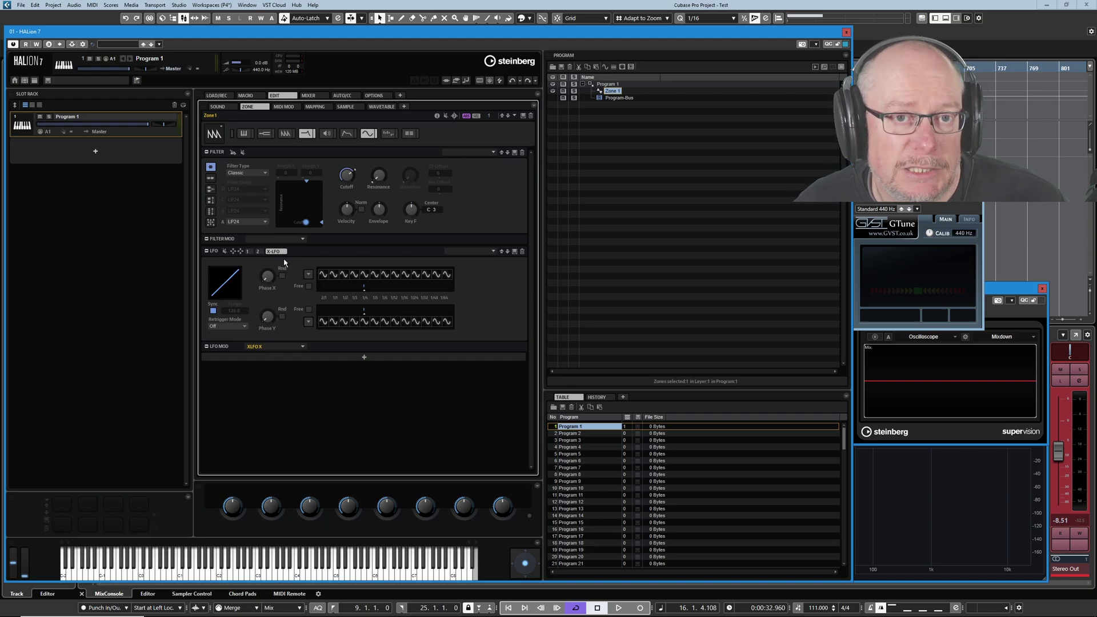
mouse_move(274, 290)
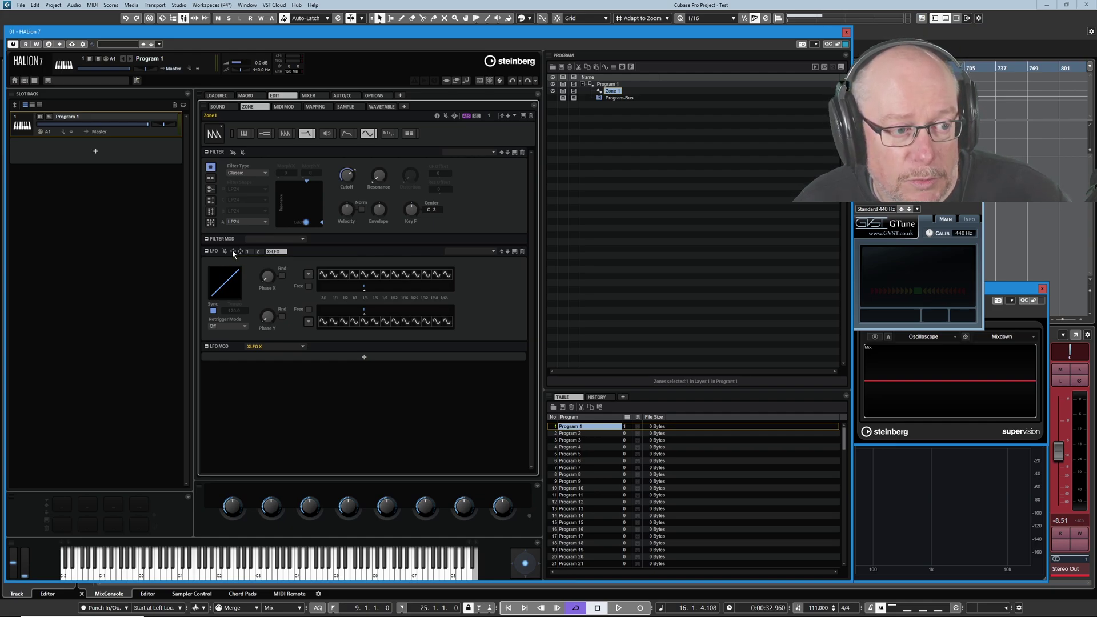
Assign X-LFO X as a modulation source to the filter cutoff and X-LFO Y to the filter resonance.
drag(233, 254, 246, 216)
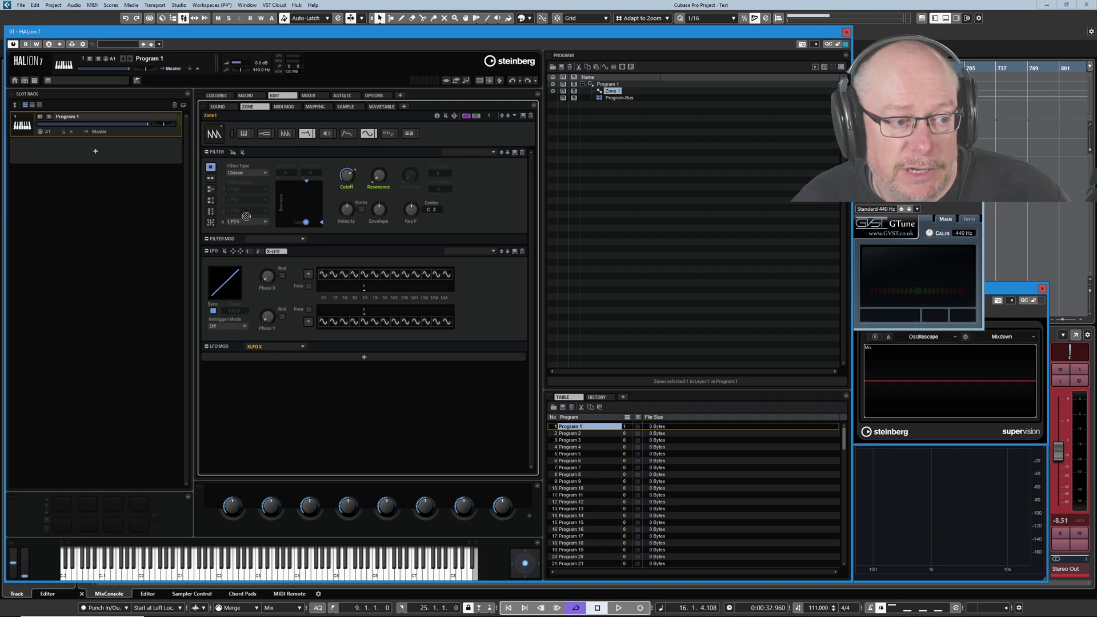
drag(246, 216, 347, 179)
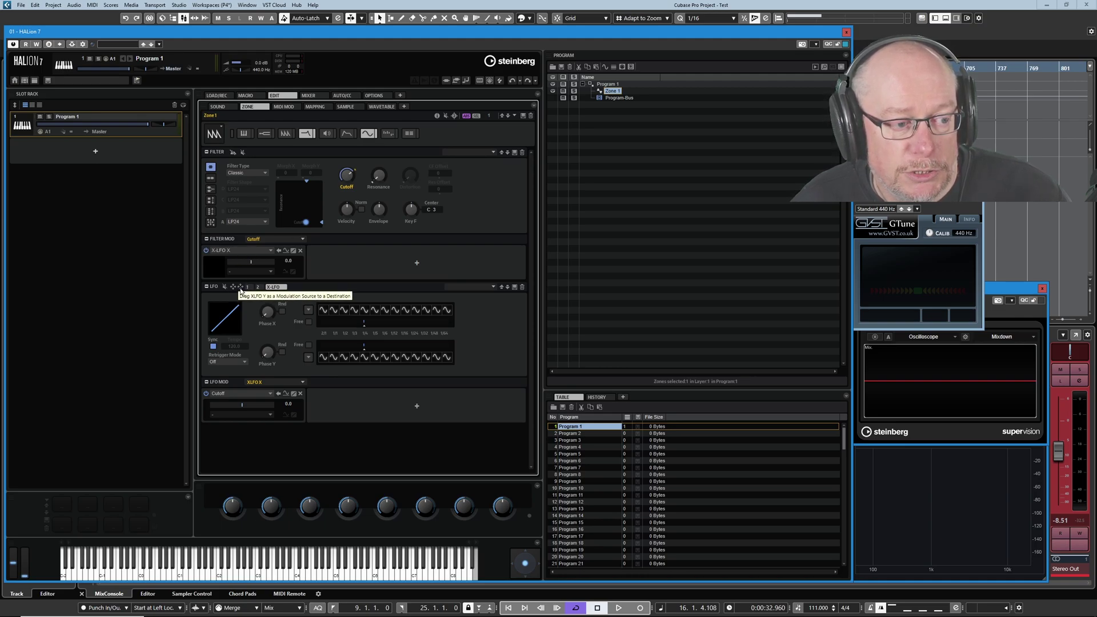
drag(241, 291, 381, 180)
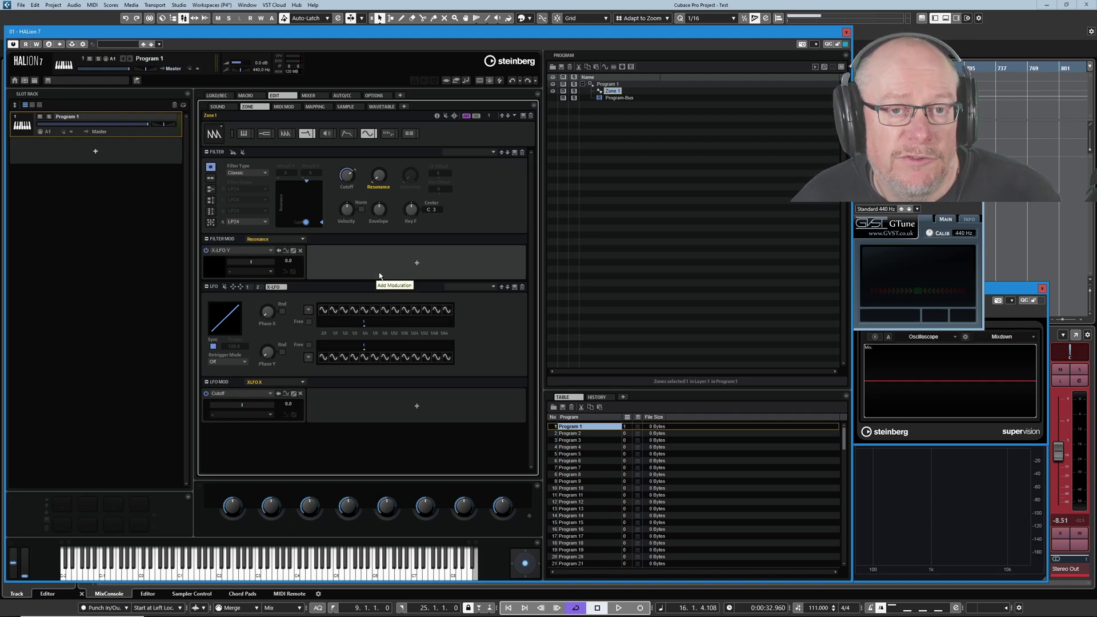
In the modulation matrix, set the X-LFO X to Cutoff depth to 38.6 and the X-LFO Y to Resonance depth to 40.6.
click(410, 135)
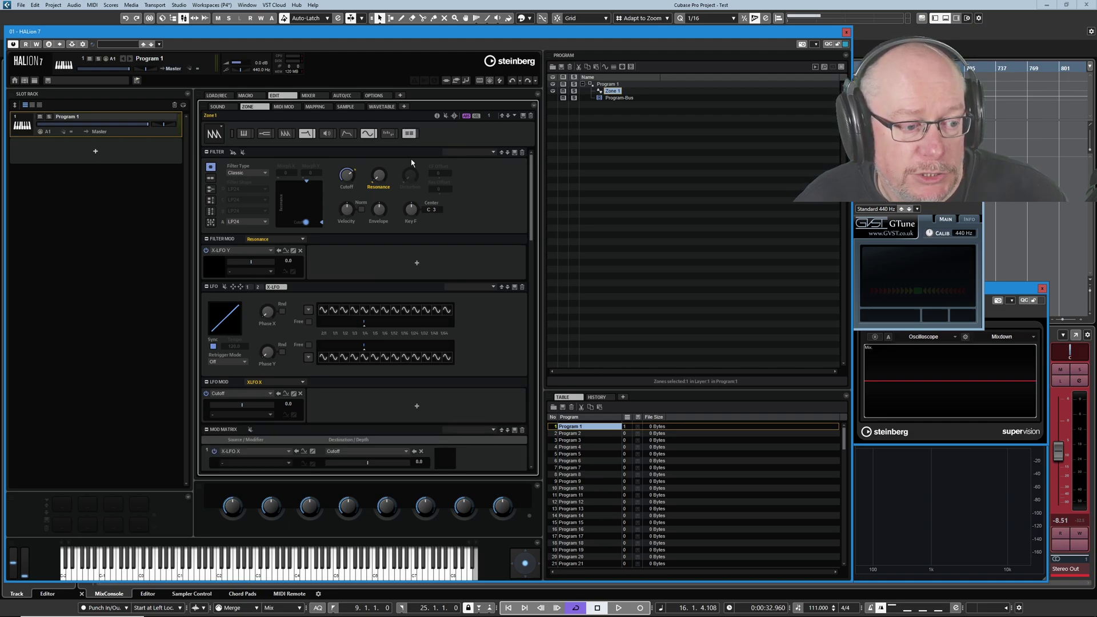
scroll(392, 343, down, 10)
scroll(338, 301, up, 8)
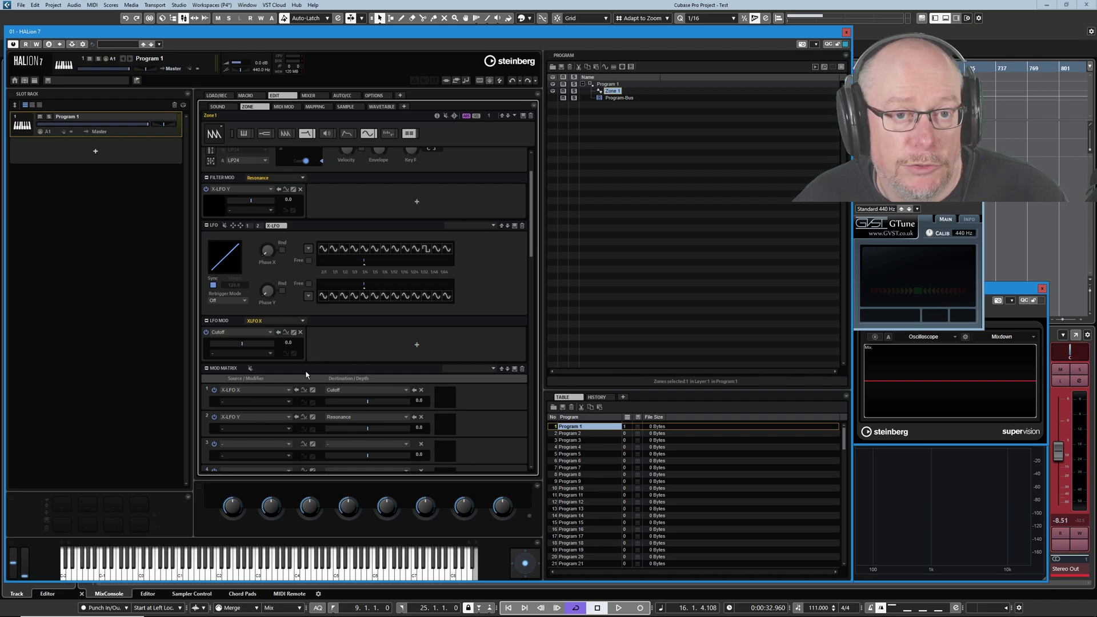
drag(362, 402, 384, 434)
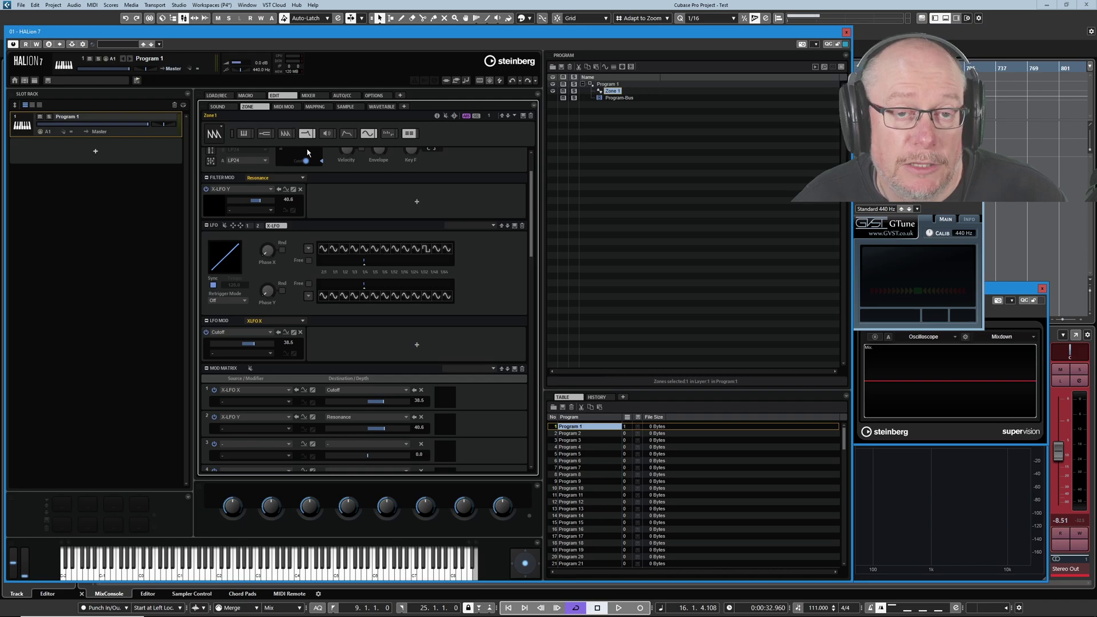
Return to the filter and X-LFO view and change the stray square waveform in the X row back to Sine.
click(369, 135)
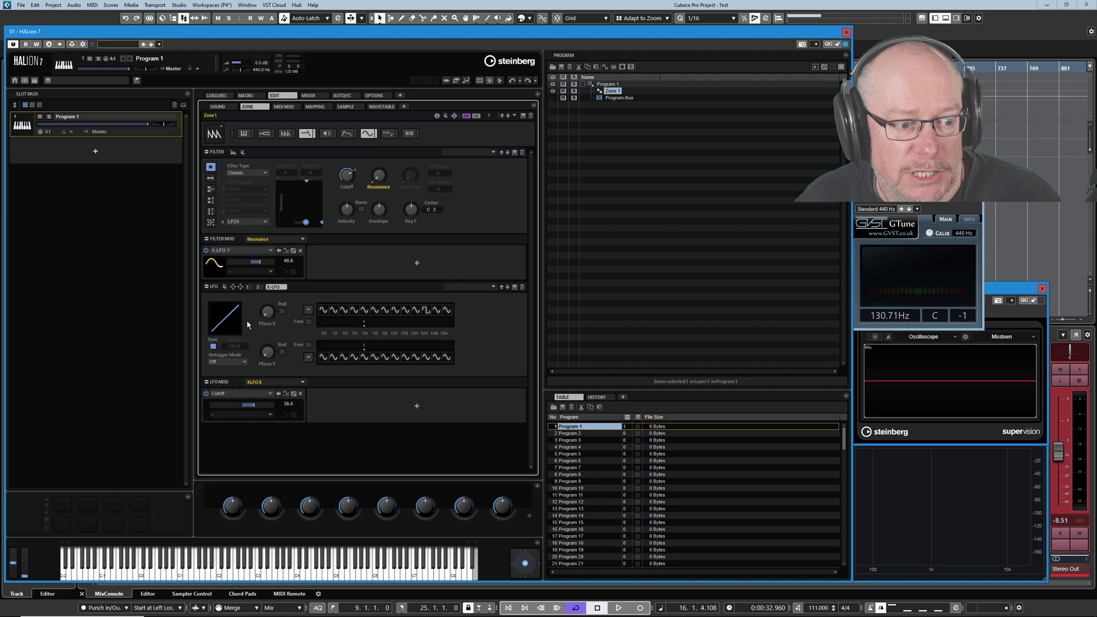
click(424, 310)
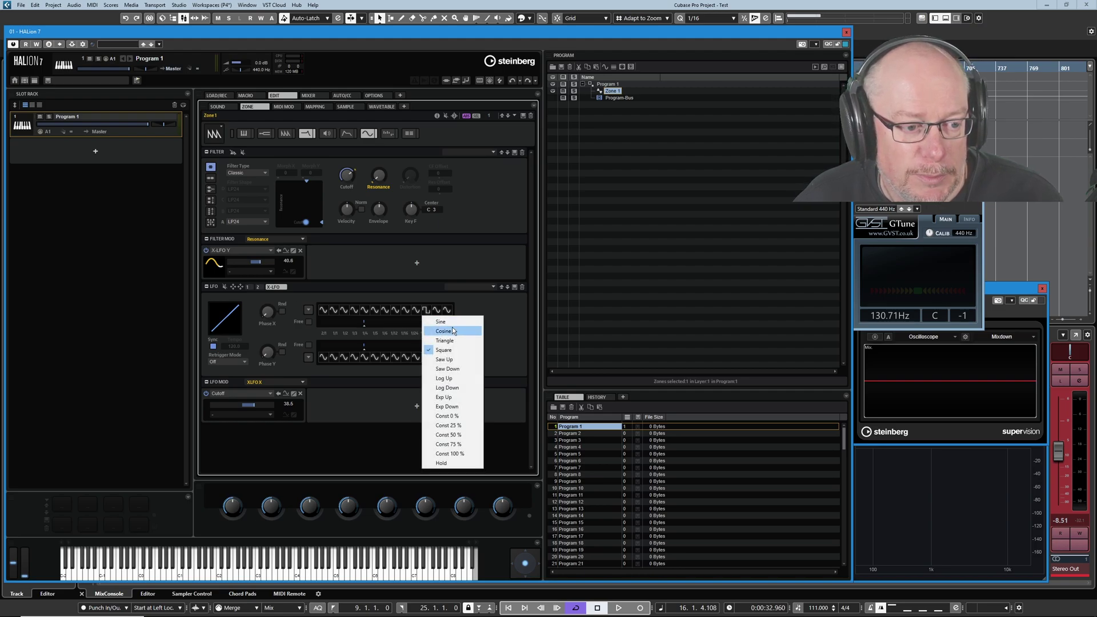
click(448, 321)
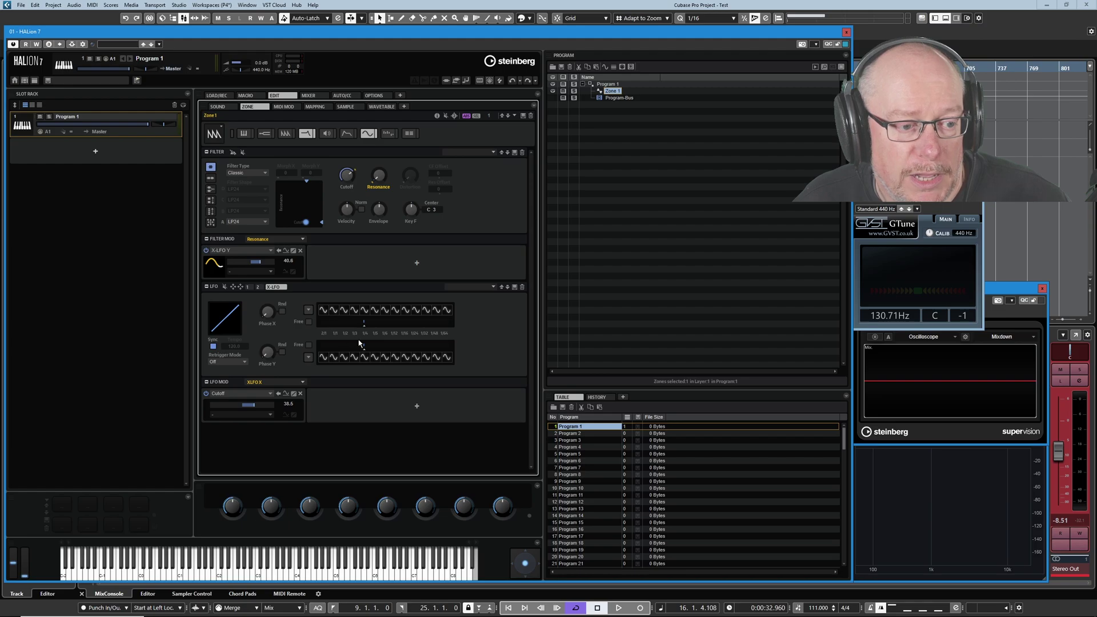
Set the waveform at the current rate position in the X-LFO's X row to Square.
click(362, 318)
click(371, 318)
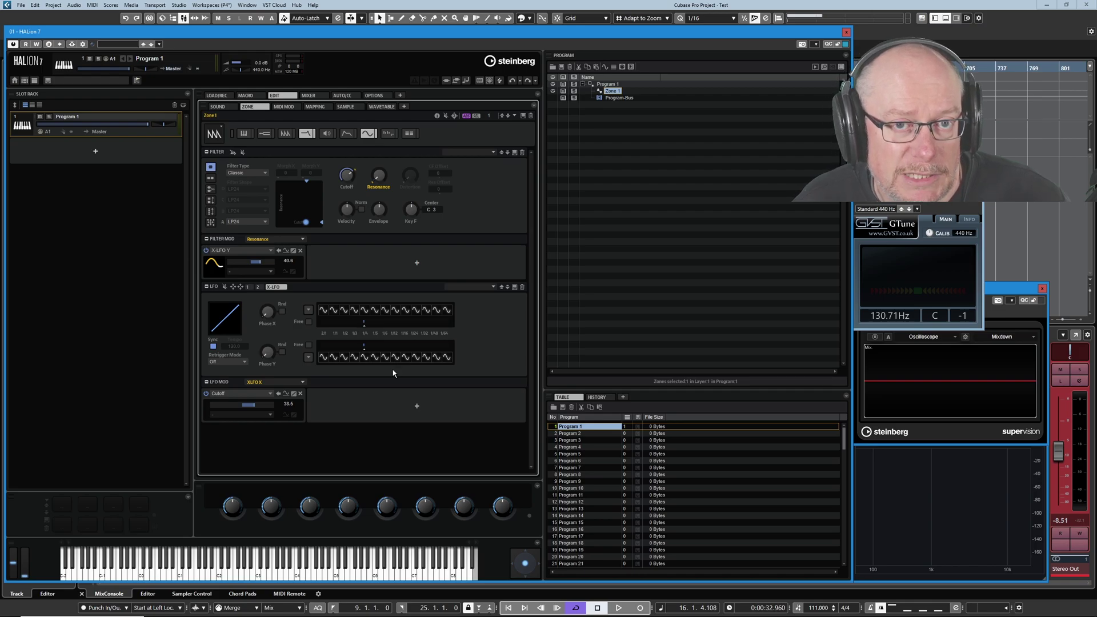
click(366, 311)
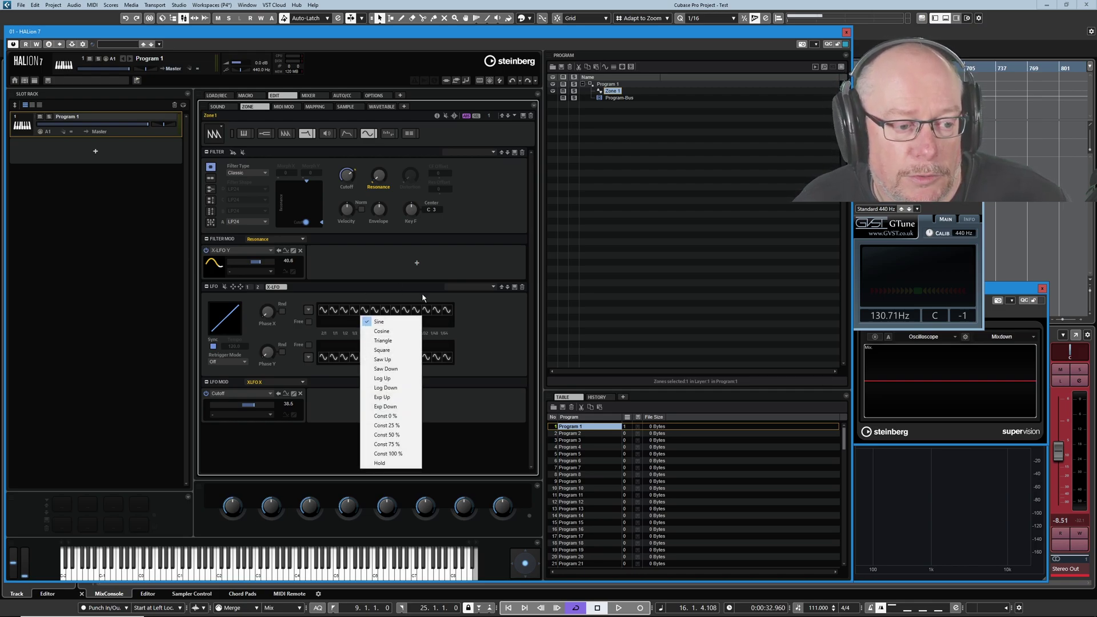
click(367, 312)
click(367, 311)
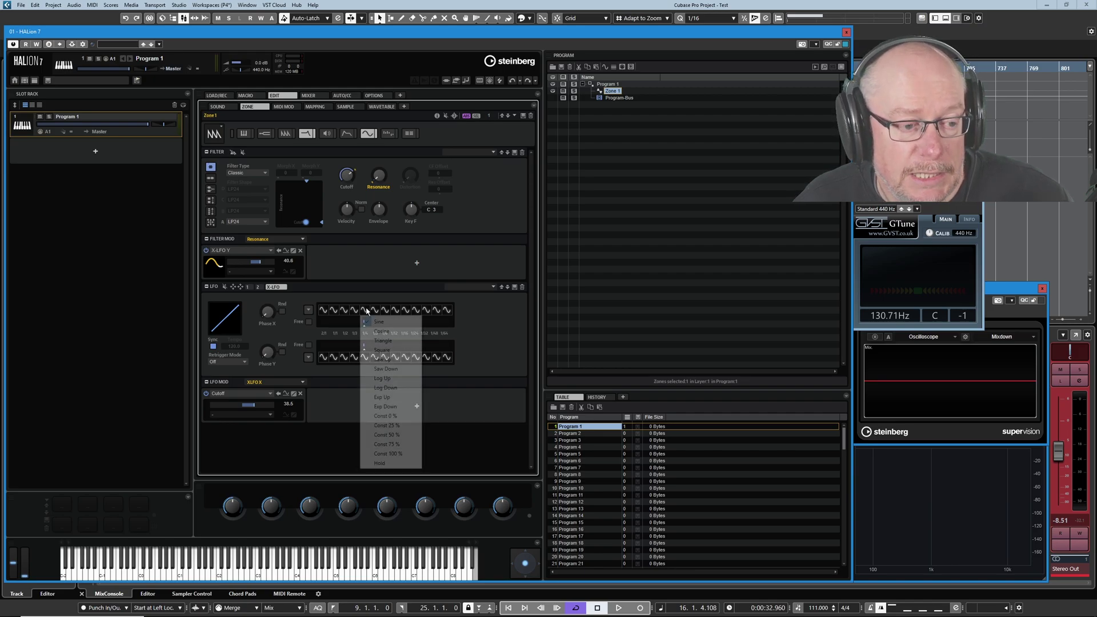
click(381, 349)
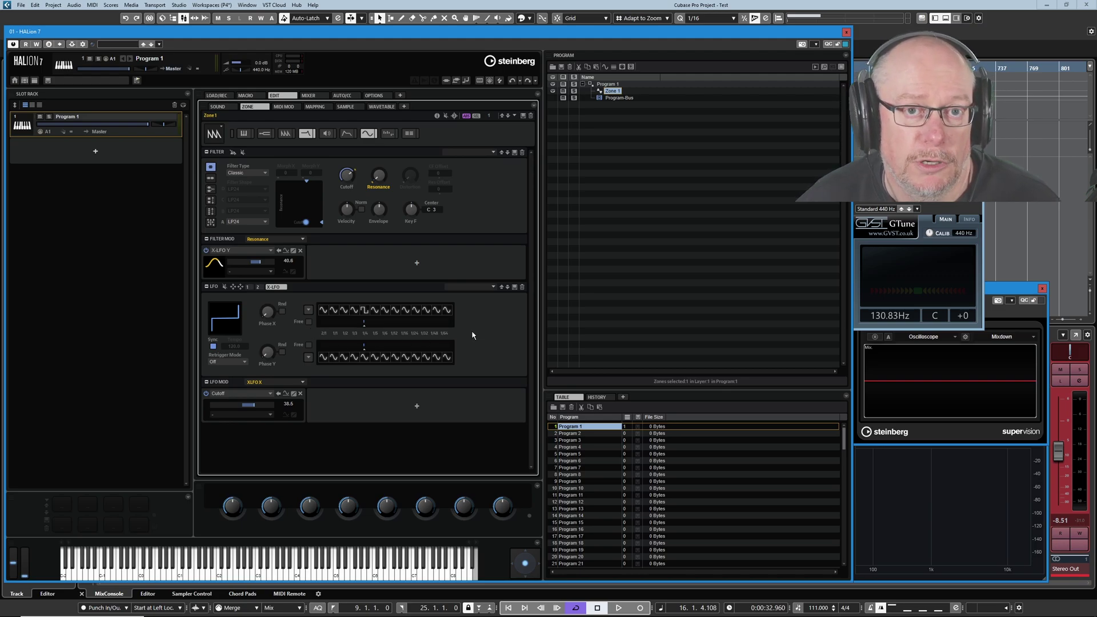
Compare the frequency control of LFO 1, then slow the X rate of the X-LFO by one notch.
click(249, 286)
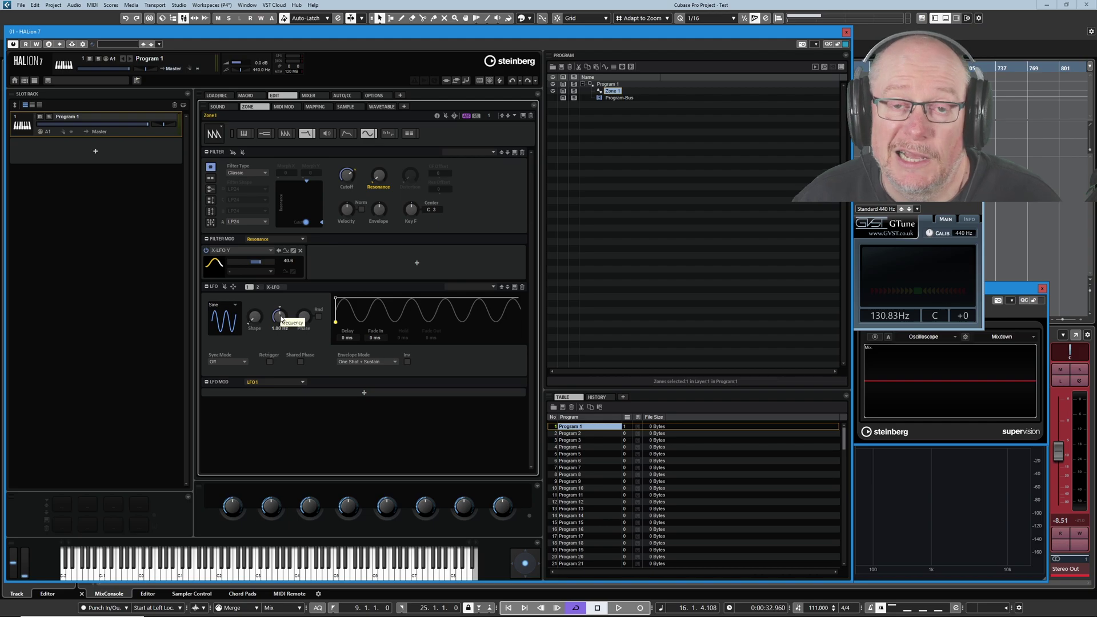
click(274, 287)
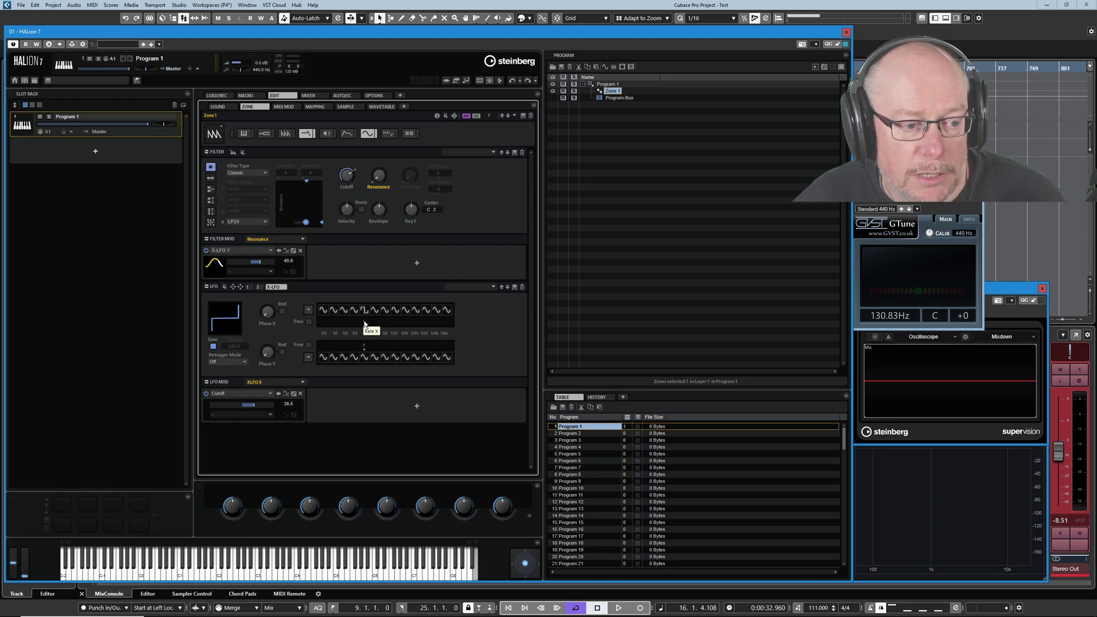
click(365, 324)
drag(361, 324, 360, 326)
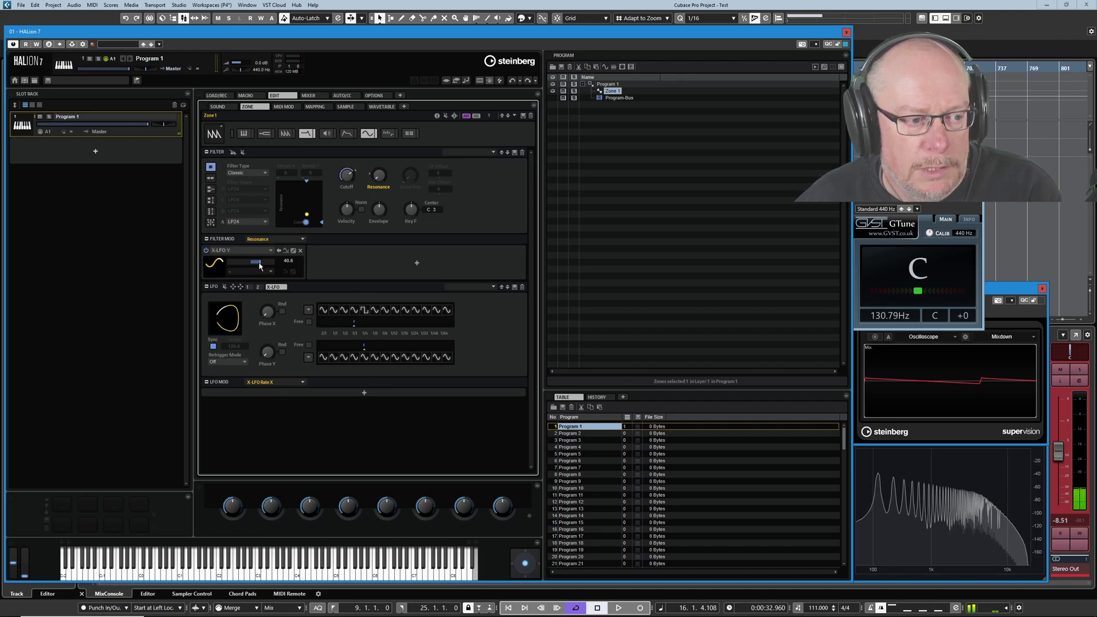
Raise the filter resonance and set the X-LFO Y to Resonance modulation depth to -77.1.
drag(259, 266, 263, 263)
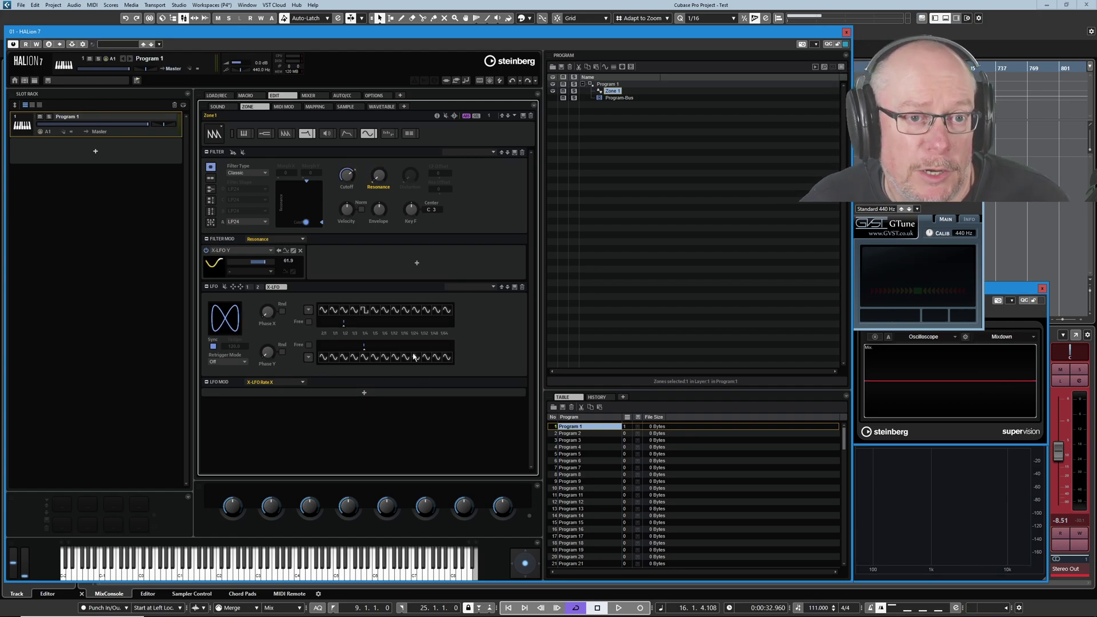
drag(380, 180, 366, 104)
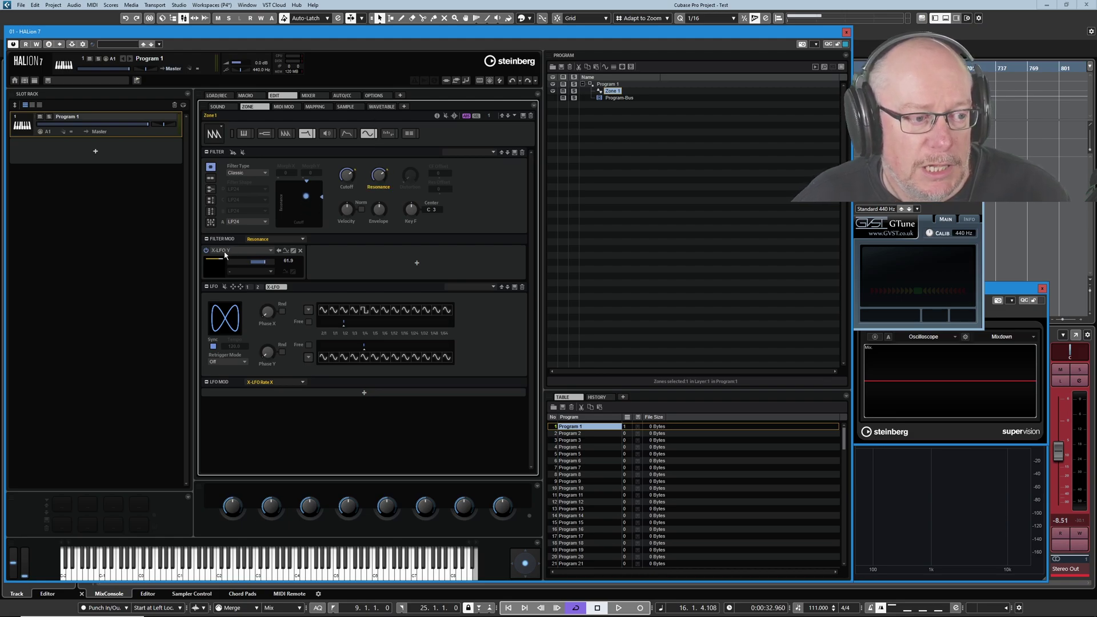
drag(265, 266, 243, 266)
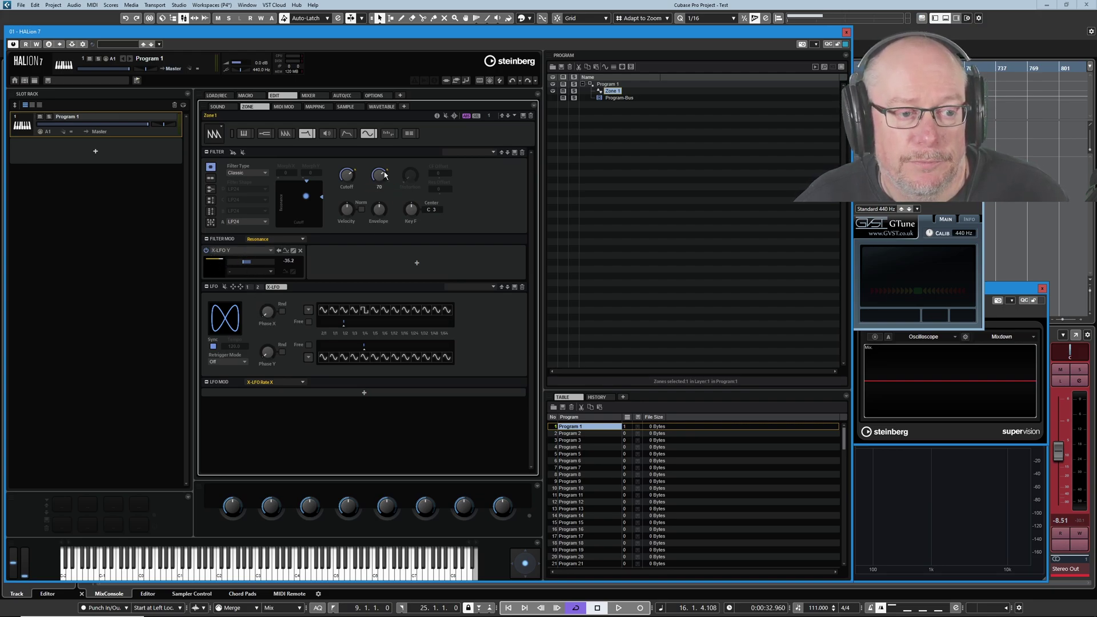
drag(241, 258, 233, 258)
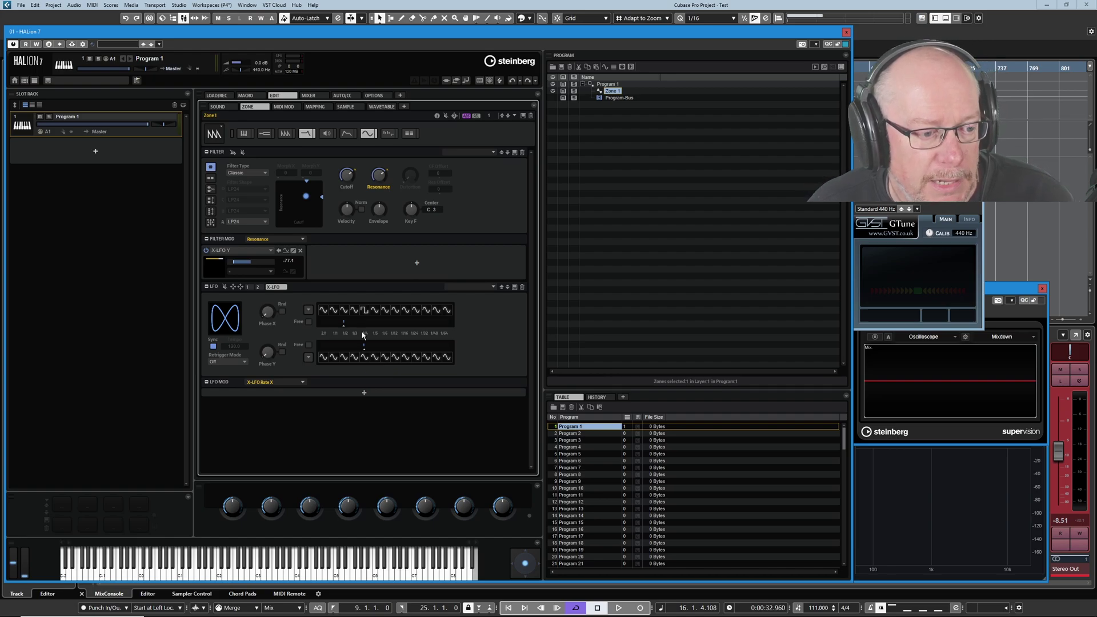
Slow the Y rate of the X-LFO to match its X rate.
click(363, 349)
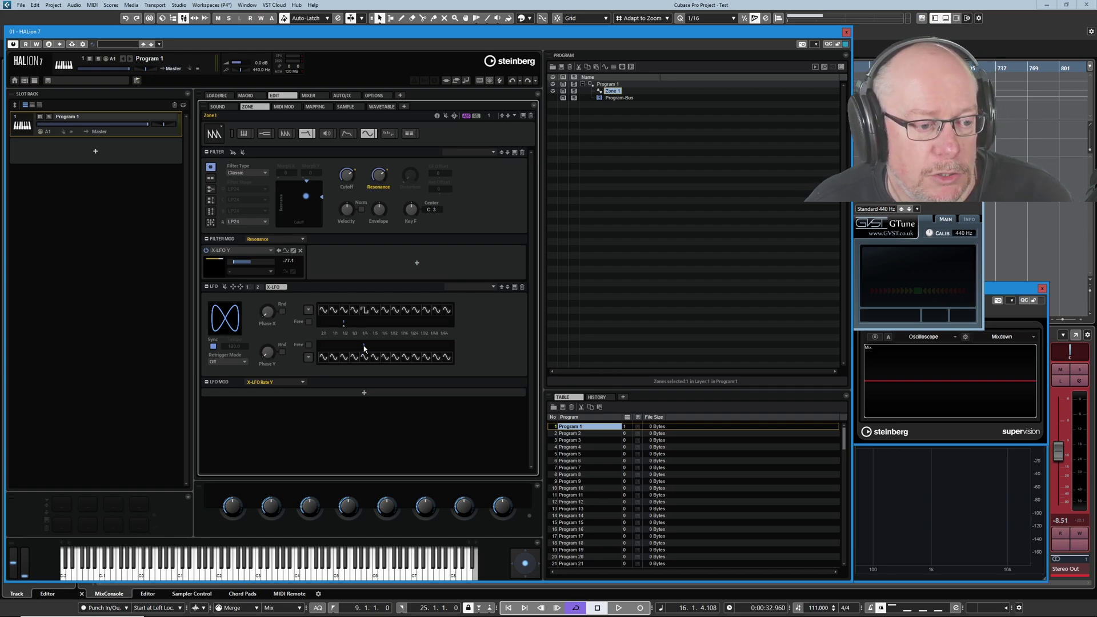
click(344, 354)
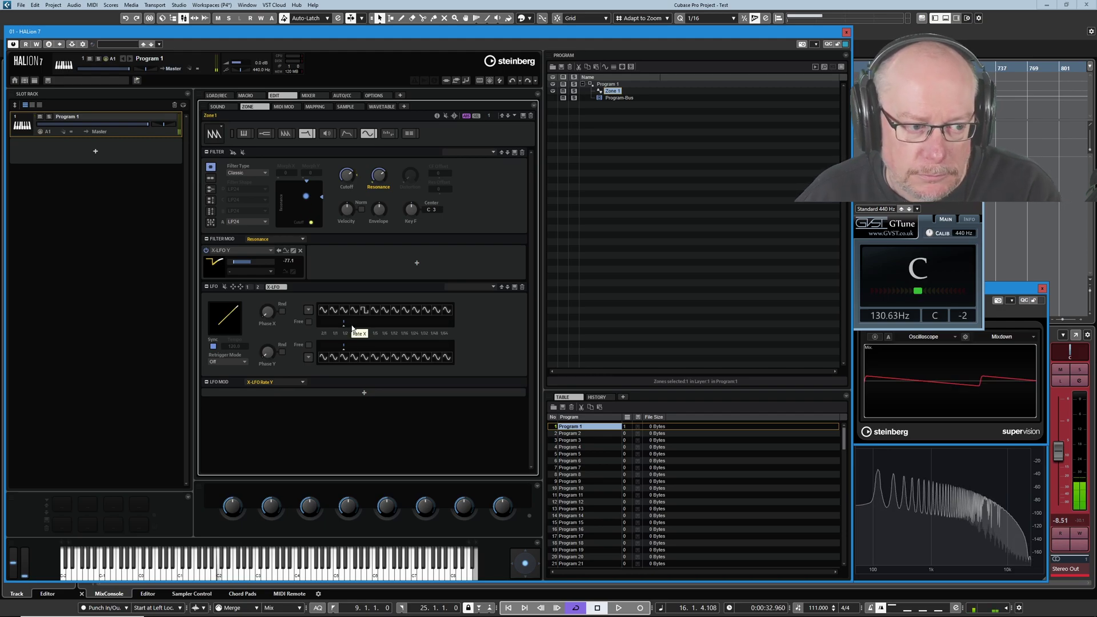
Lower the filter cutoff and raise the resonance slightly while the modulation plays.
mouse_move(353, 180)
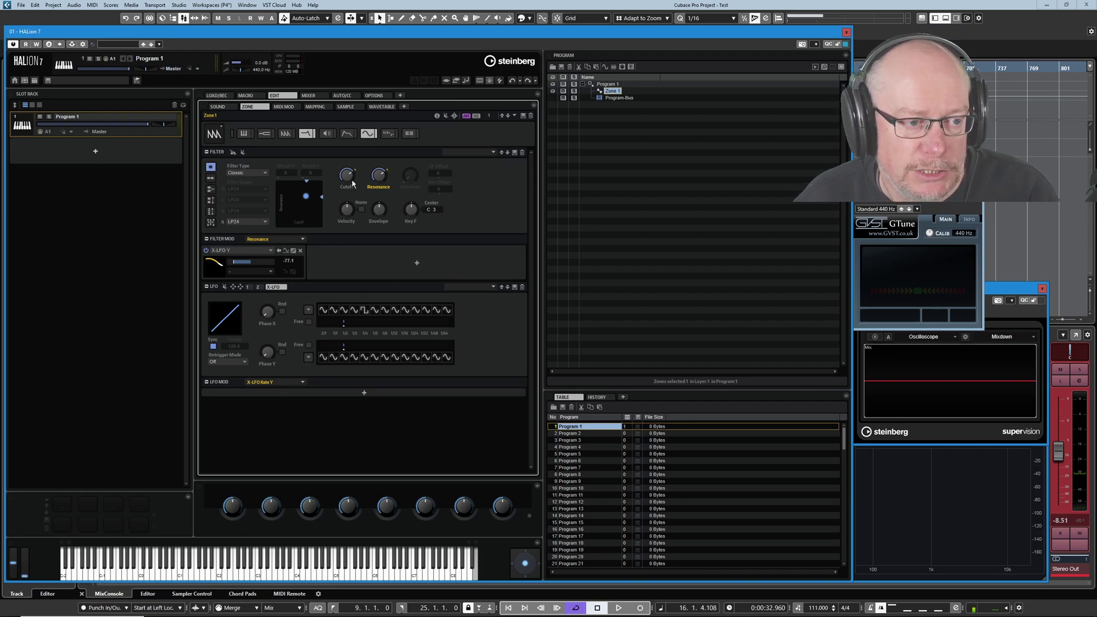
drag(353, 183, 349, 185)
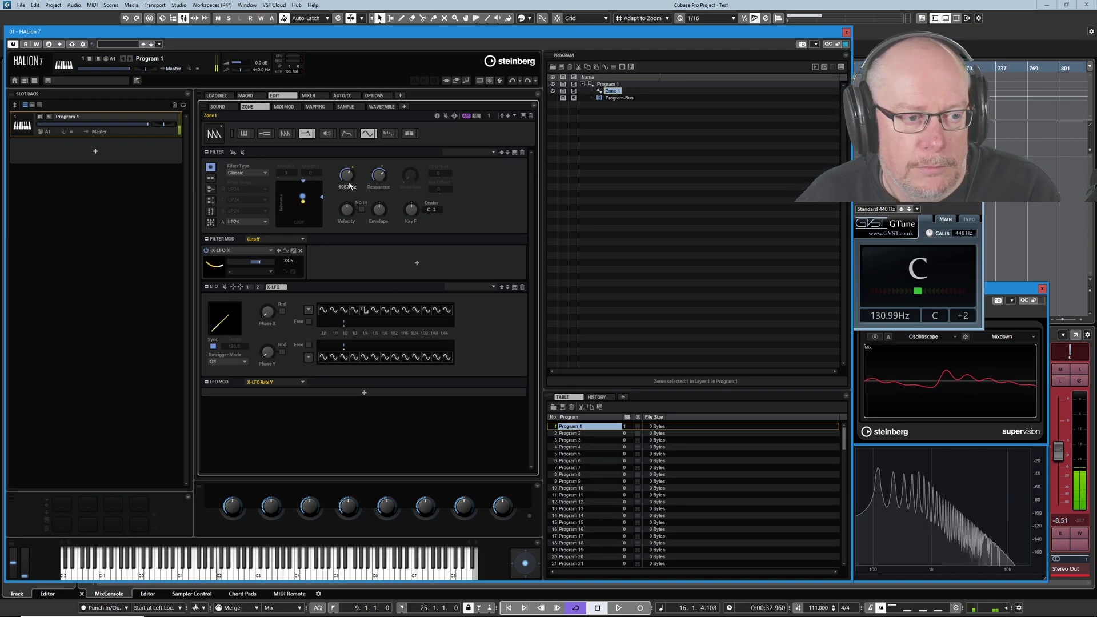
drag(379, 183, 381, 170)
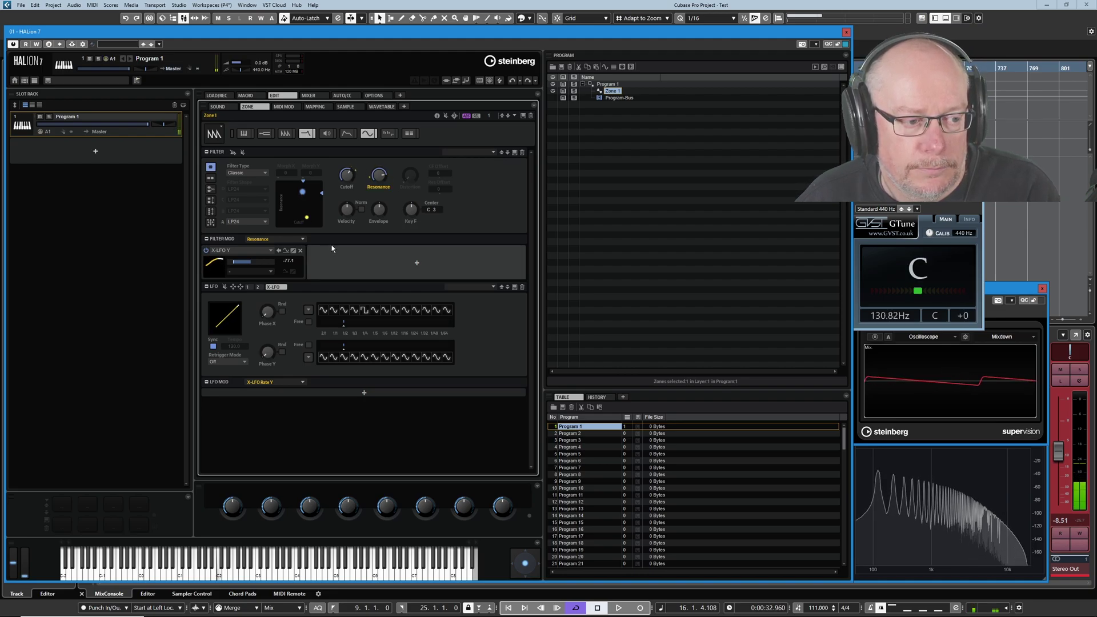
Set the waveform at the current rate position in the X-LFO's Y row to Saw Down.
click(345, 357)
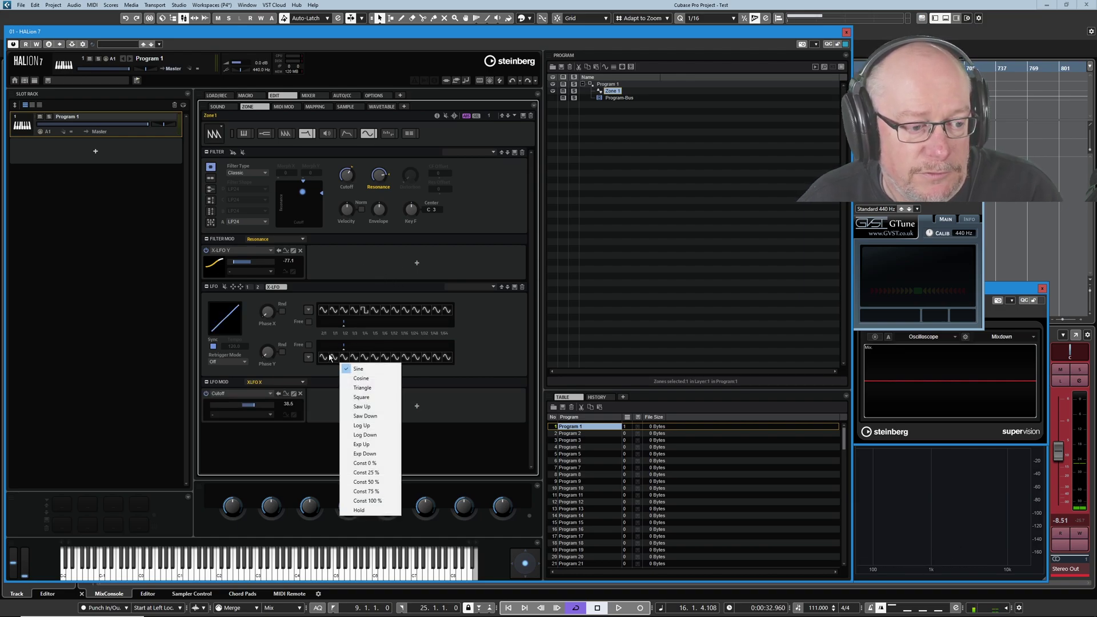
click(364, 417)
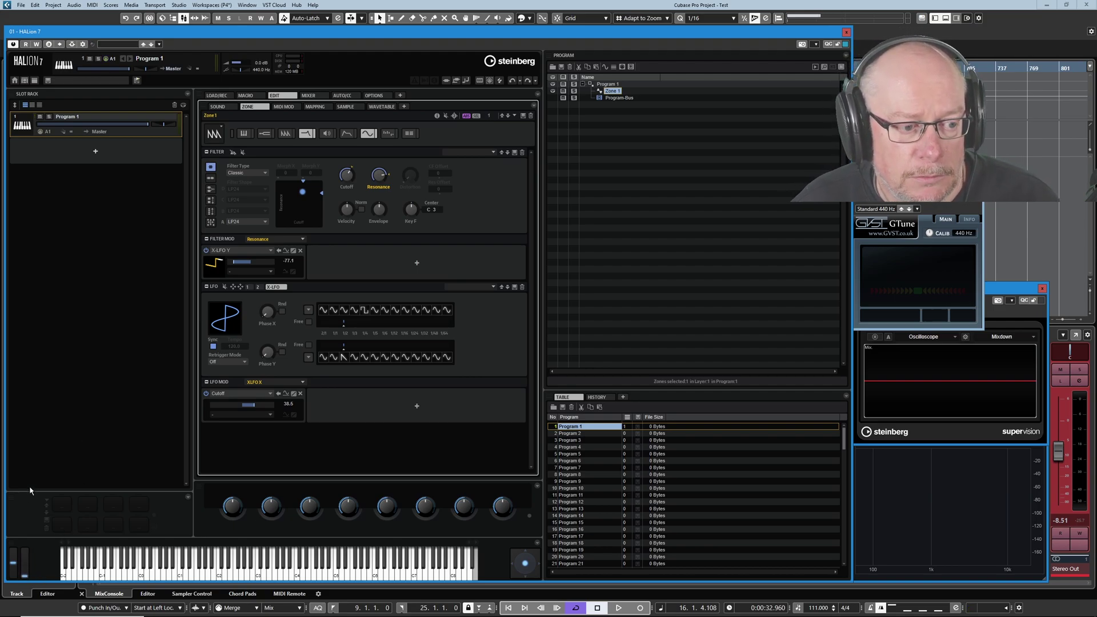
Route the Modulation Wheel to X-LFO Rate X in row 3 of the modulation matrix with a depth of 37.6.
click(410, 134)
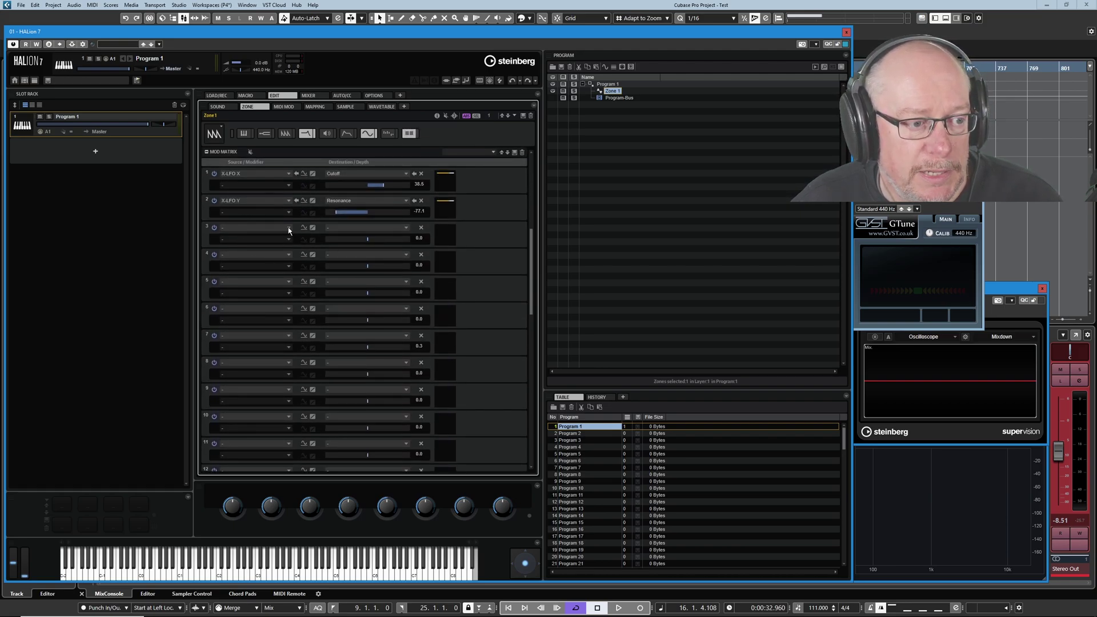
click(288, 230)
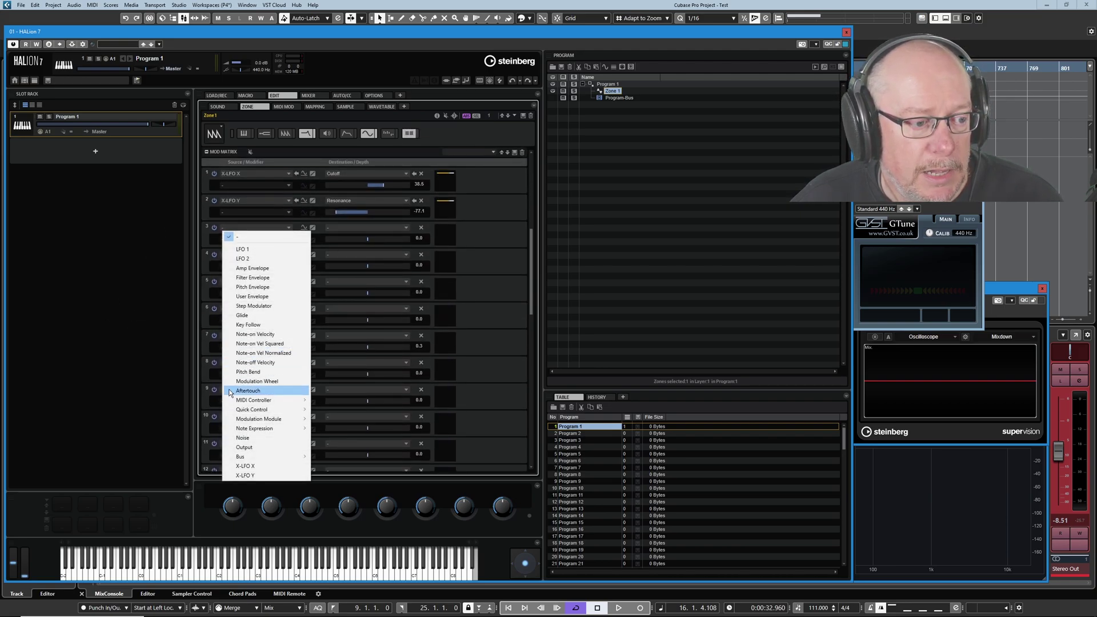
click(251, 381)
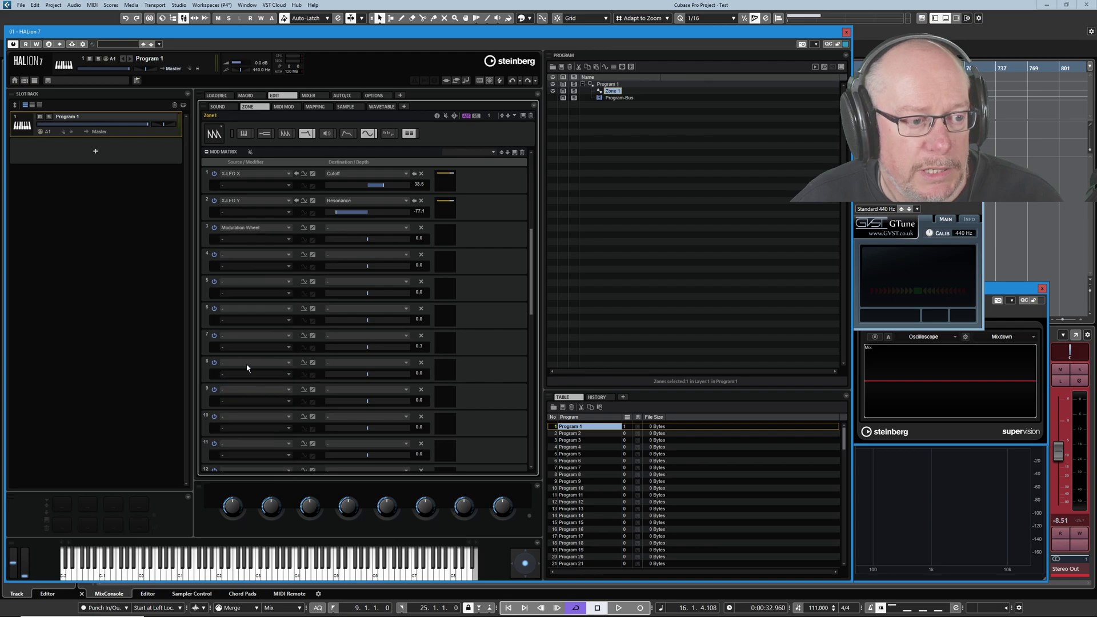
click(407, 227)
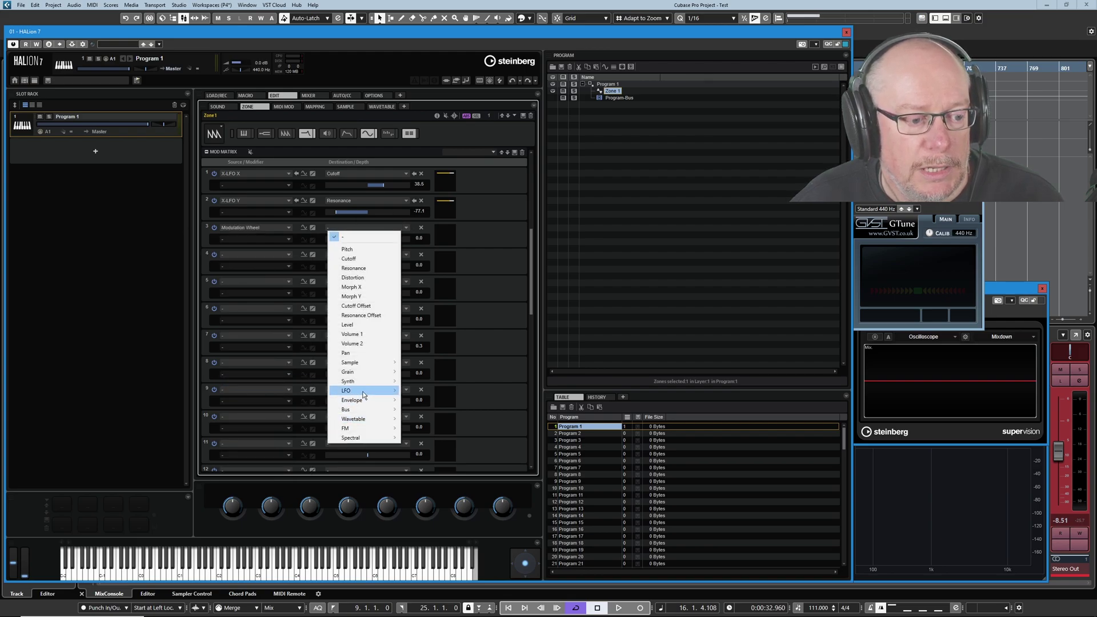
mouse_move(363, 394)
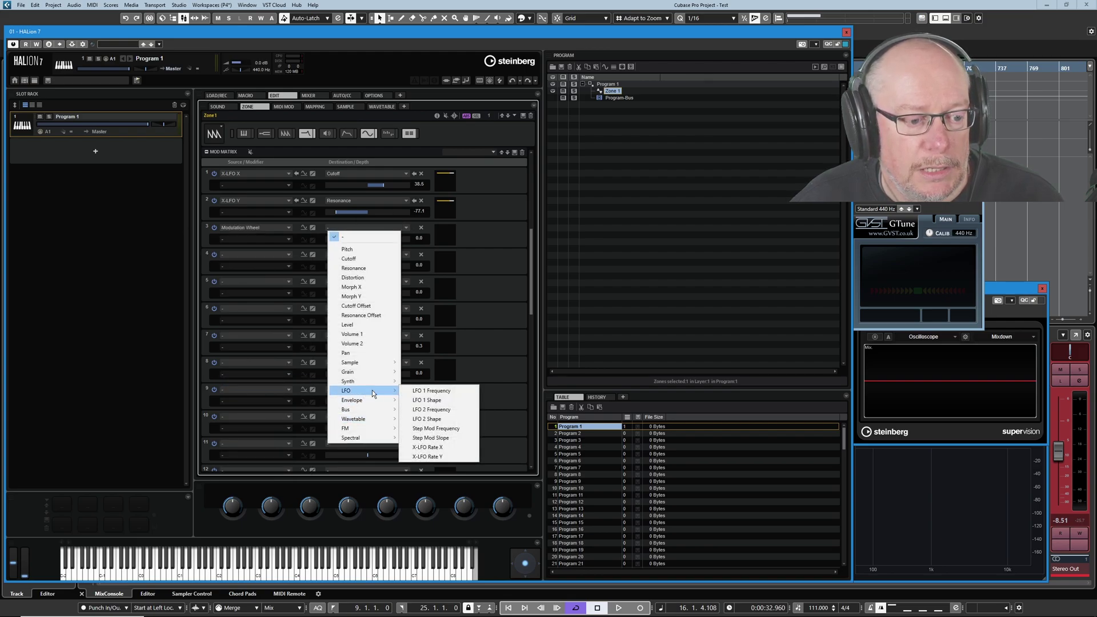
click(432, 448)
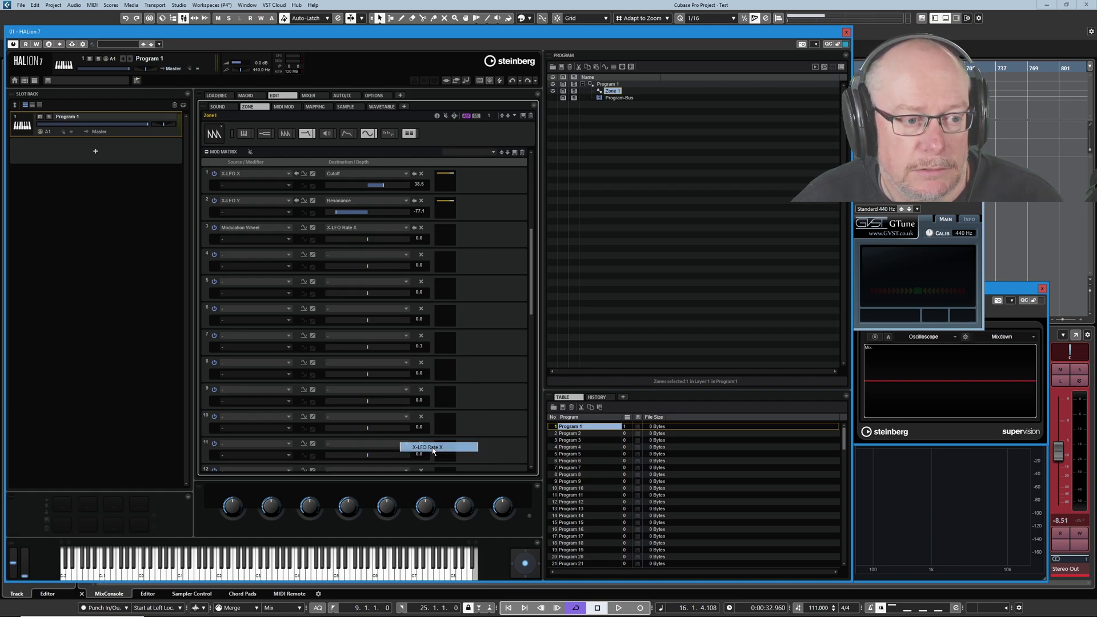
drag(367, 241, 374, 242)
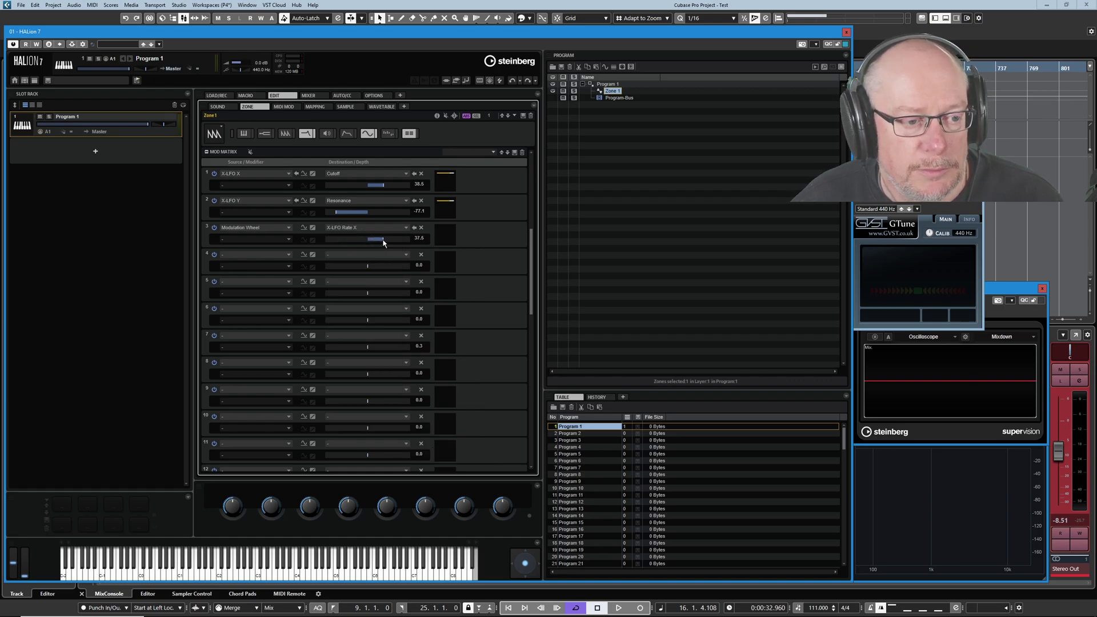
Set the sixth, seventh and eighth waveforms of the X-LFO's X row to Triangle, Log Up and Triangle.
click(368, 133)
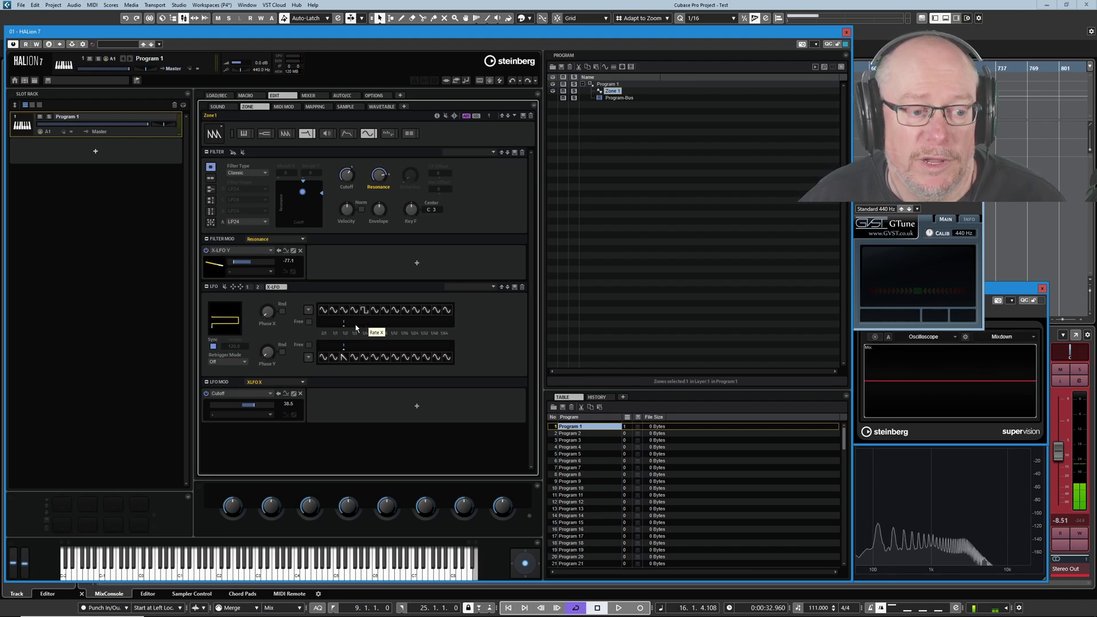
click(377, 313)
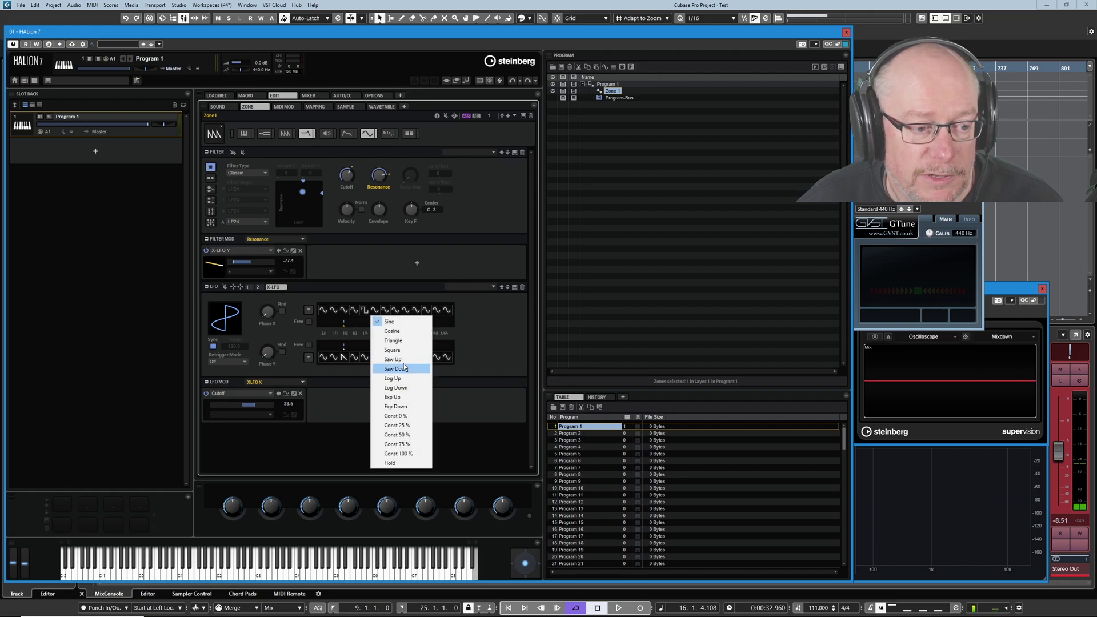
click(393, 341)
click(390, 311)
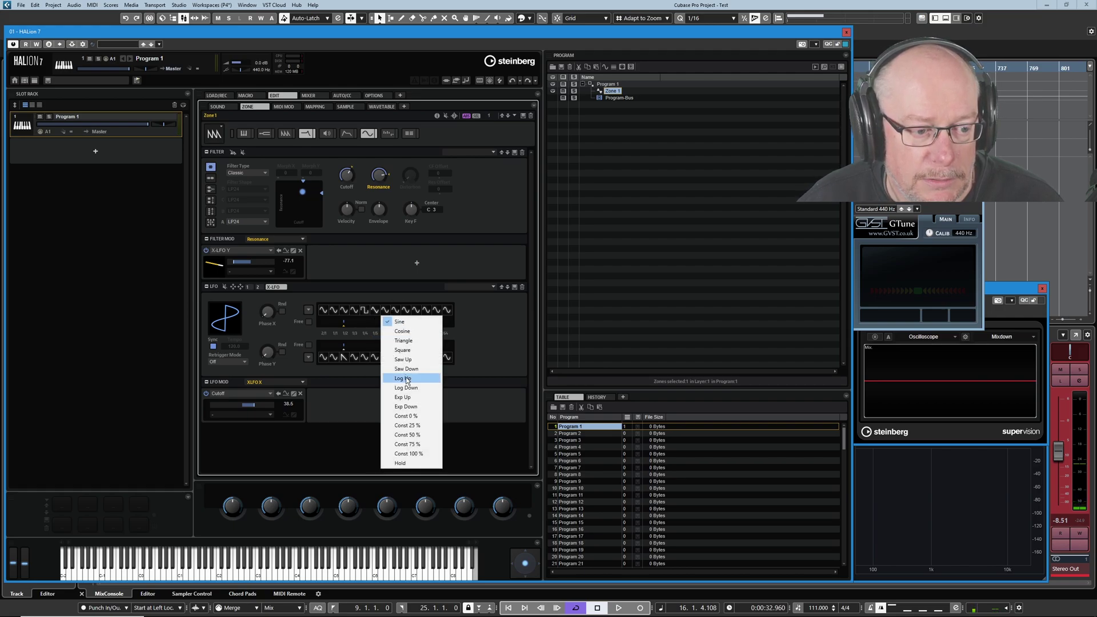
click(406, 379)
click(396, 311)
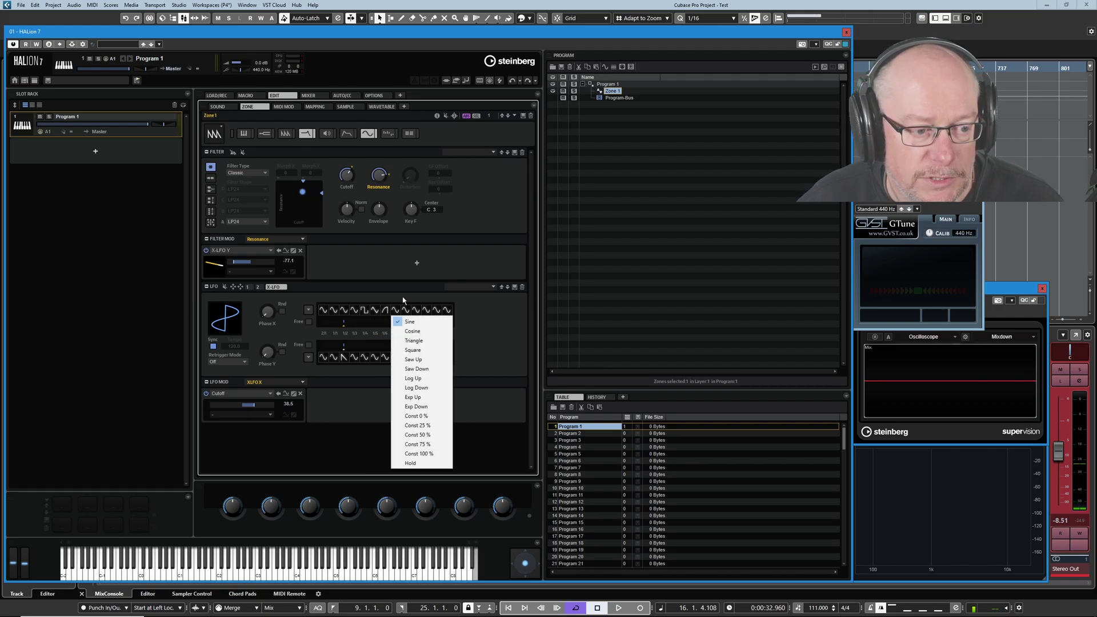
click(413, 341)
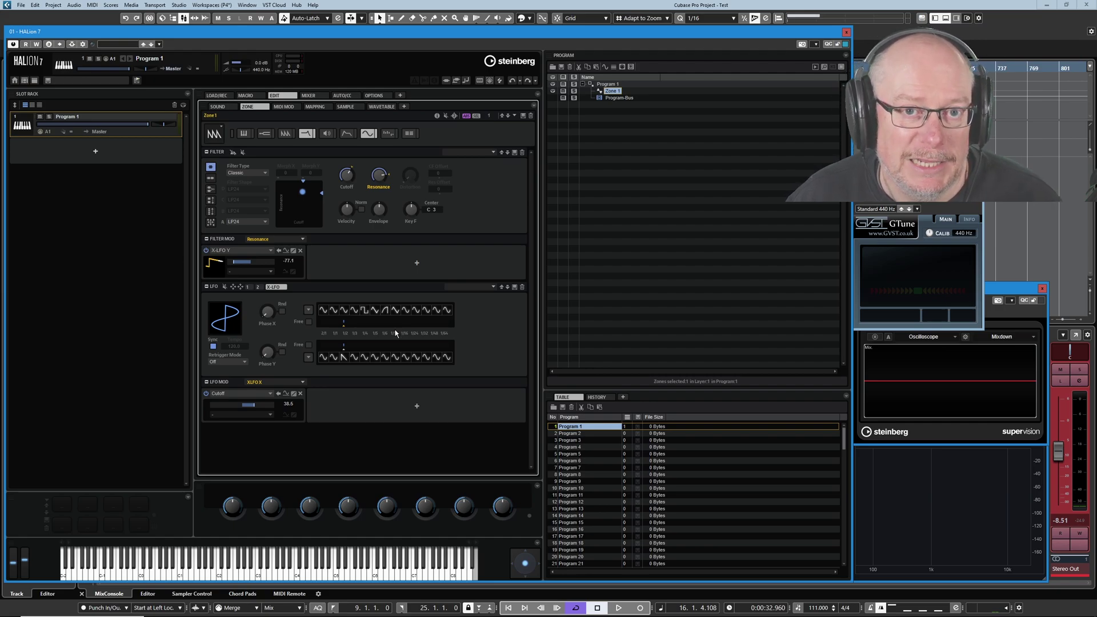
Replace the Modulation Wheel source in matrix row 3 with LFO 1 and lower LFO 1's frequency to 0.57 Hz.
click(409, 133)
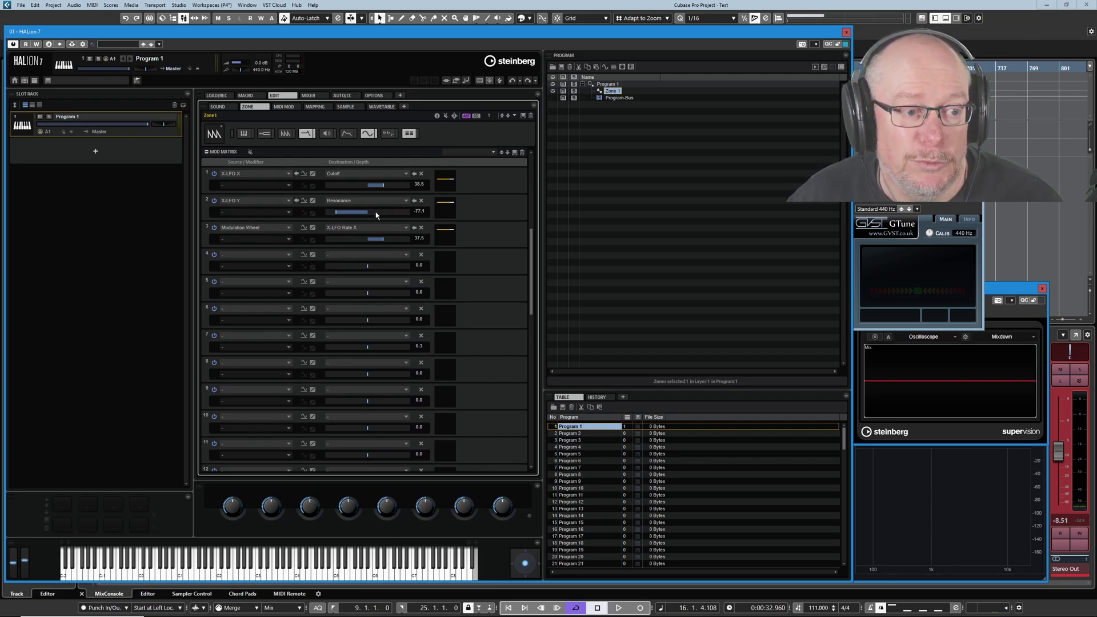
click(289, 230)
click(243, 246)
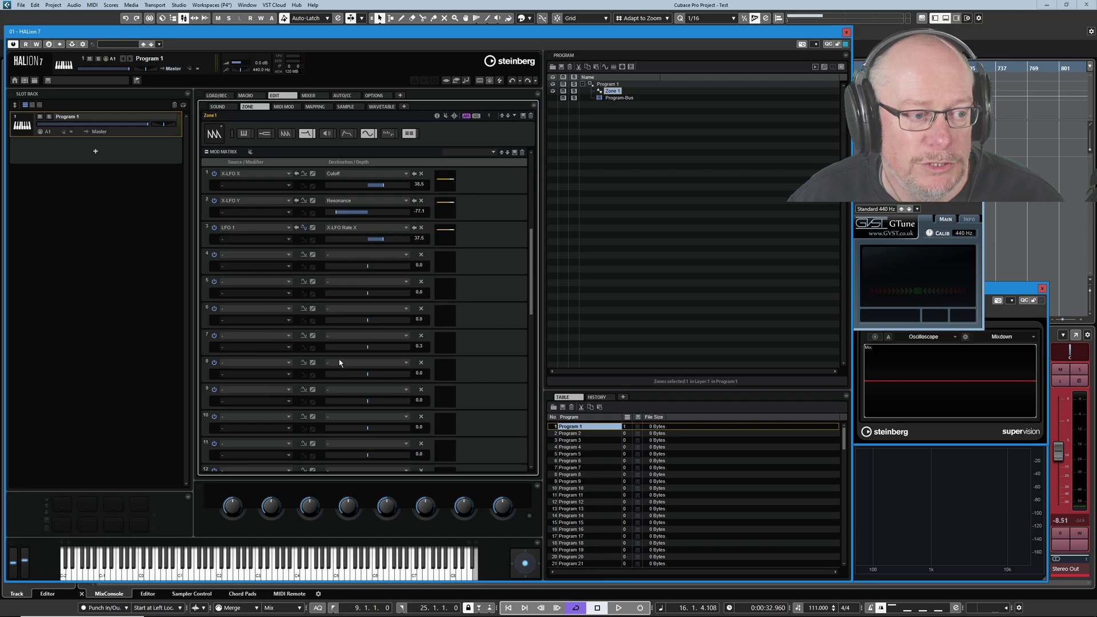
click(366, 136)
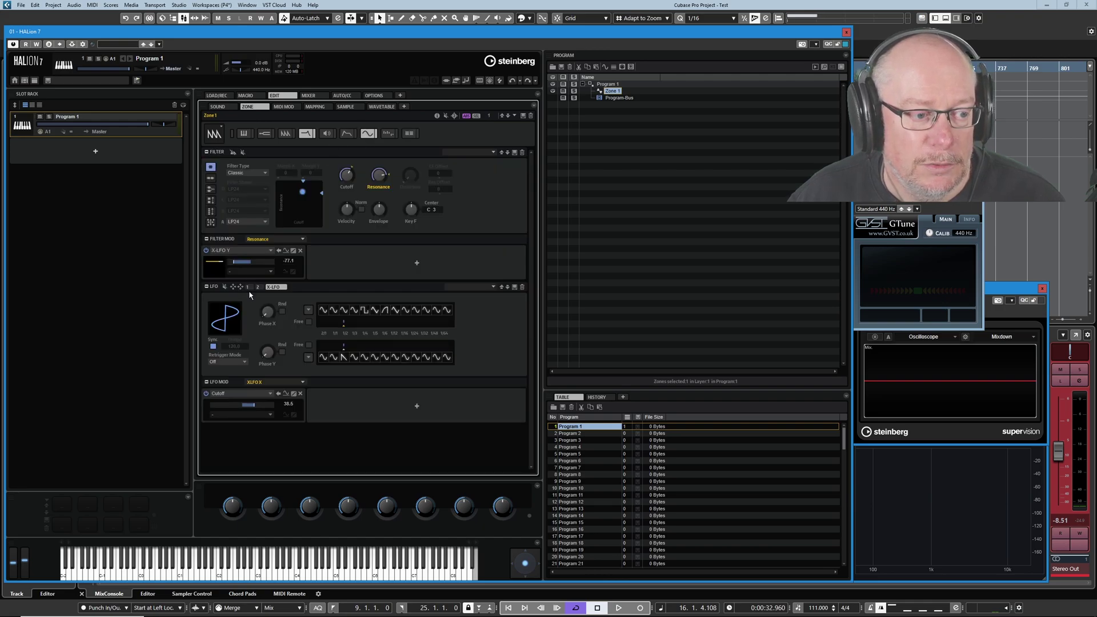
click(248, 287)
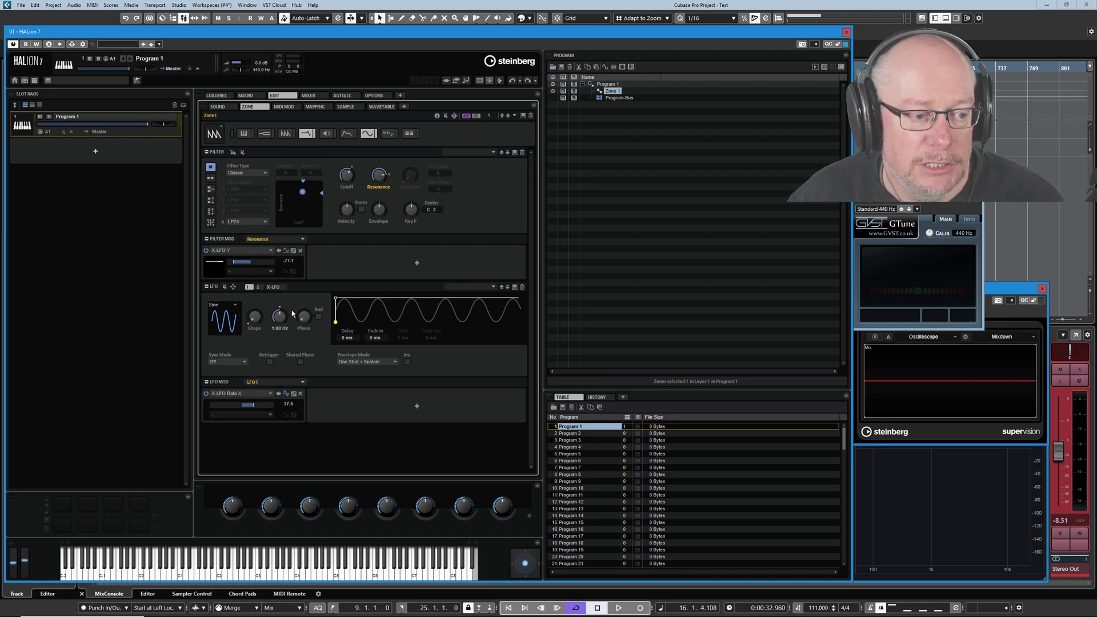
drag(280, 321, 280, 336)
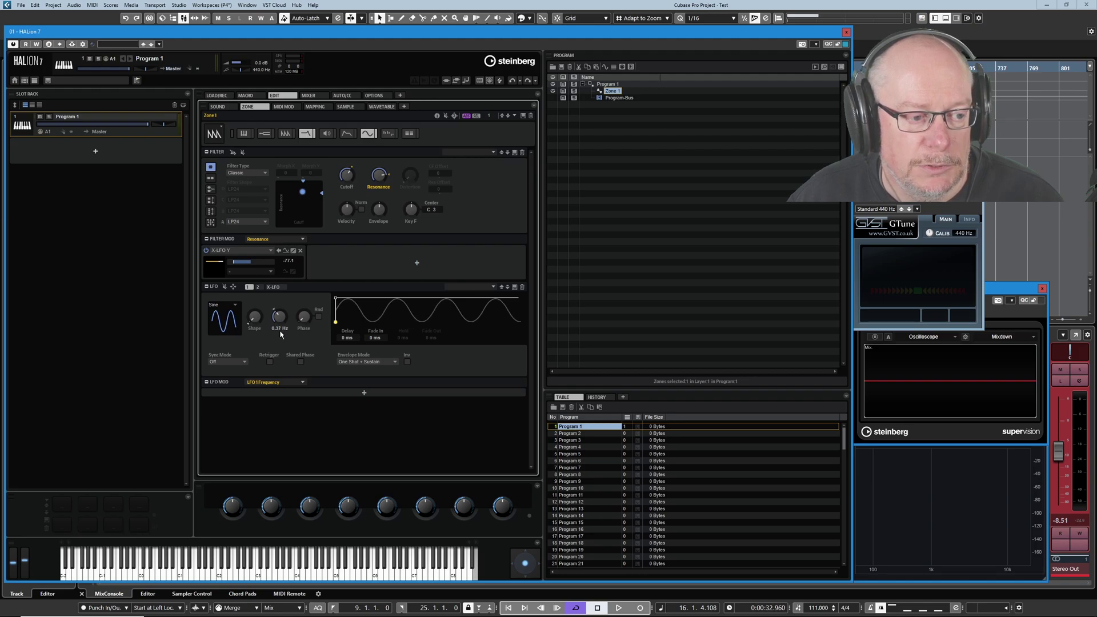
Raise the X-LFO's X rate to the position of the sixth waveform in the X row.
click(274, 287)
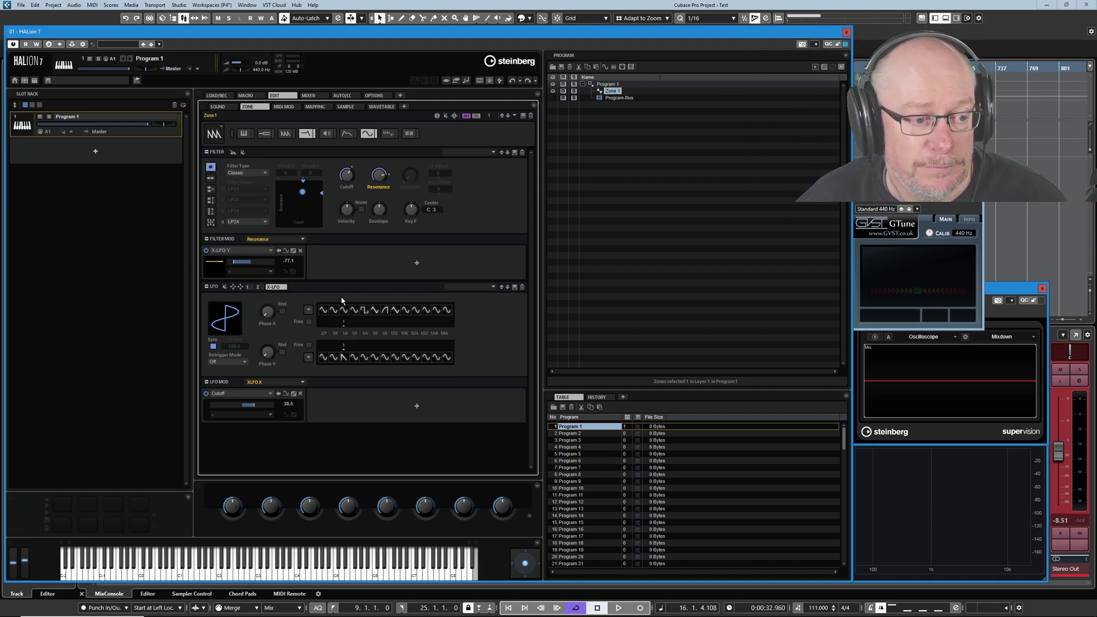
click(375, 330)
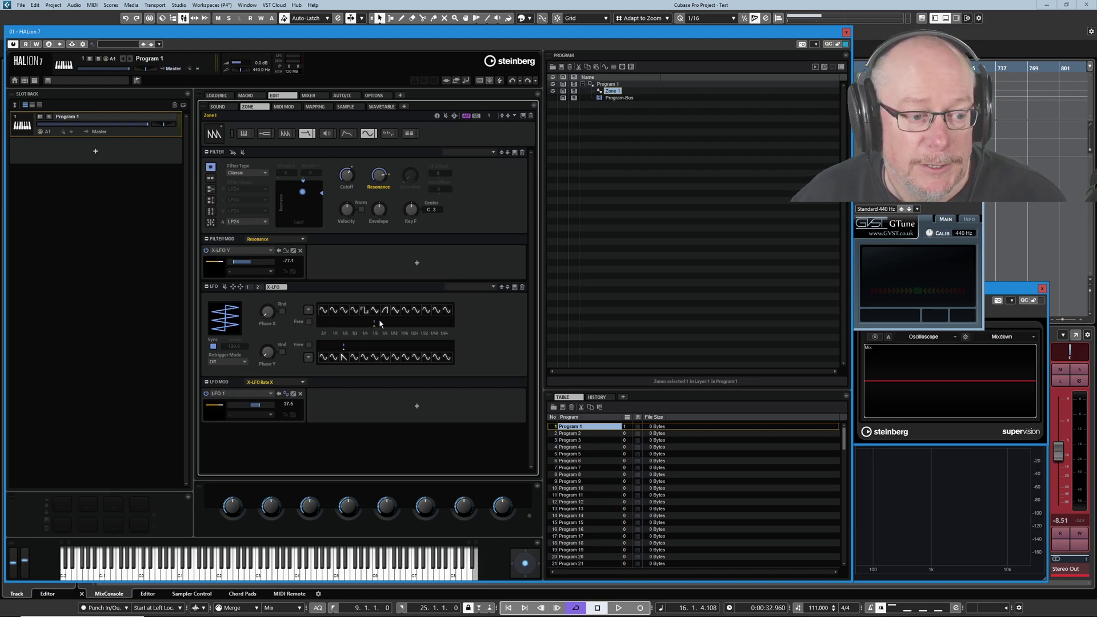
scroll(375, 330, down, 1)
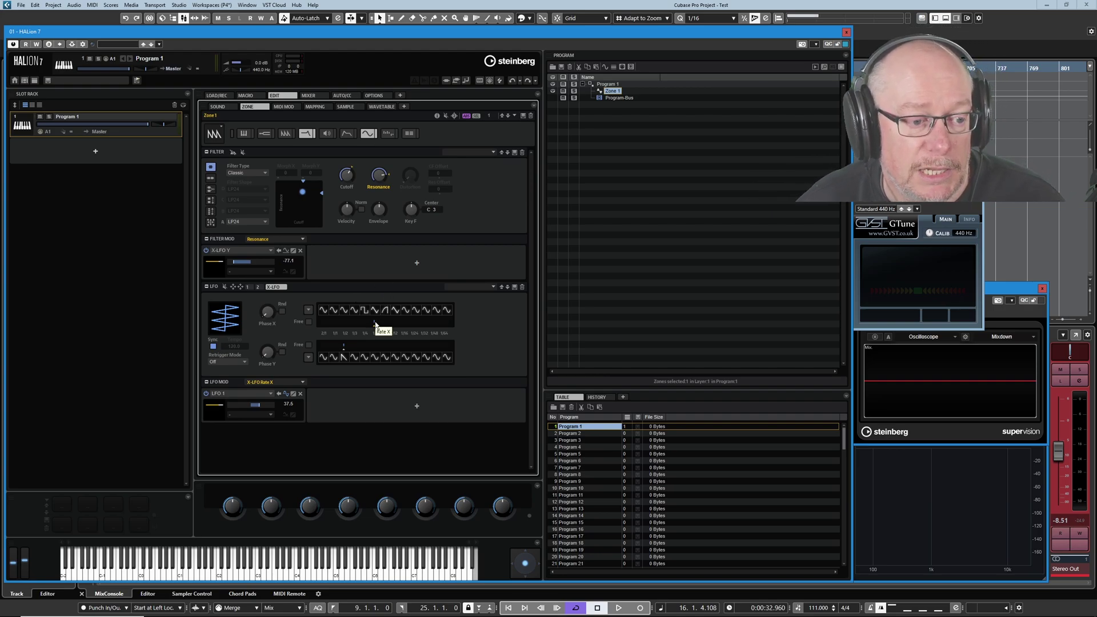
drag(375, 323, 378, 324)
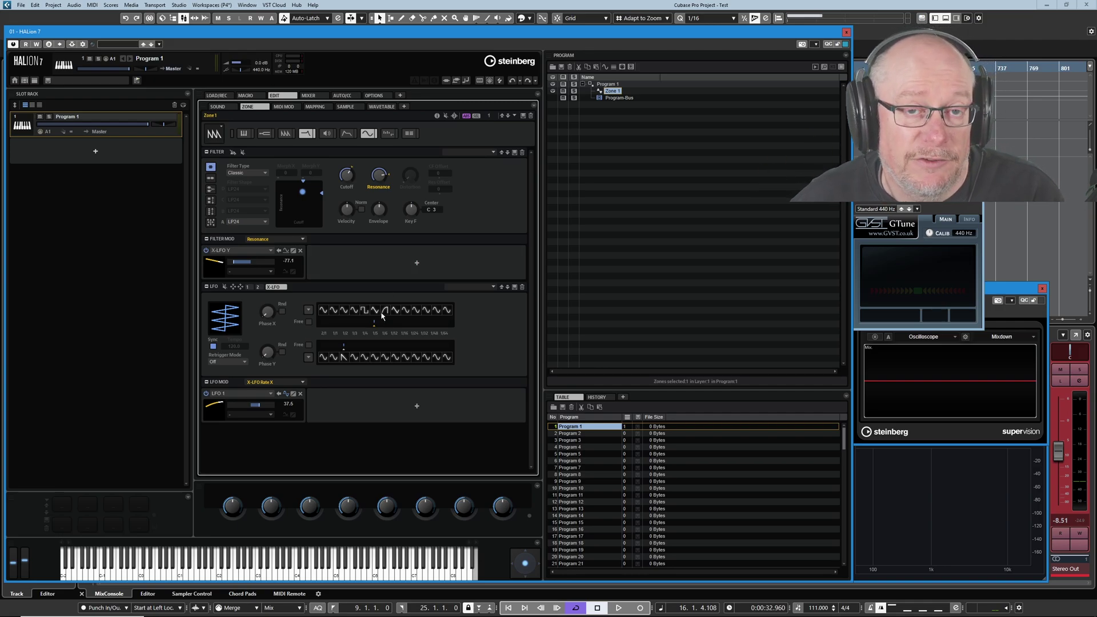
Slow LFO 1 to a frequency of 0.15 Hz and return to the X-LFO settings.
click(248, 287)
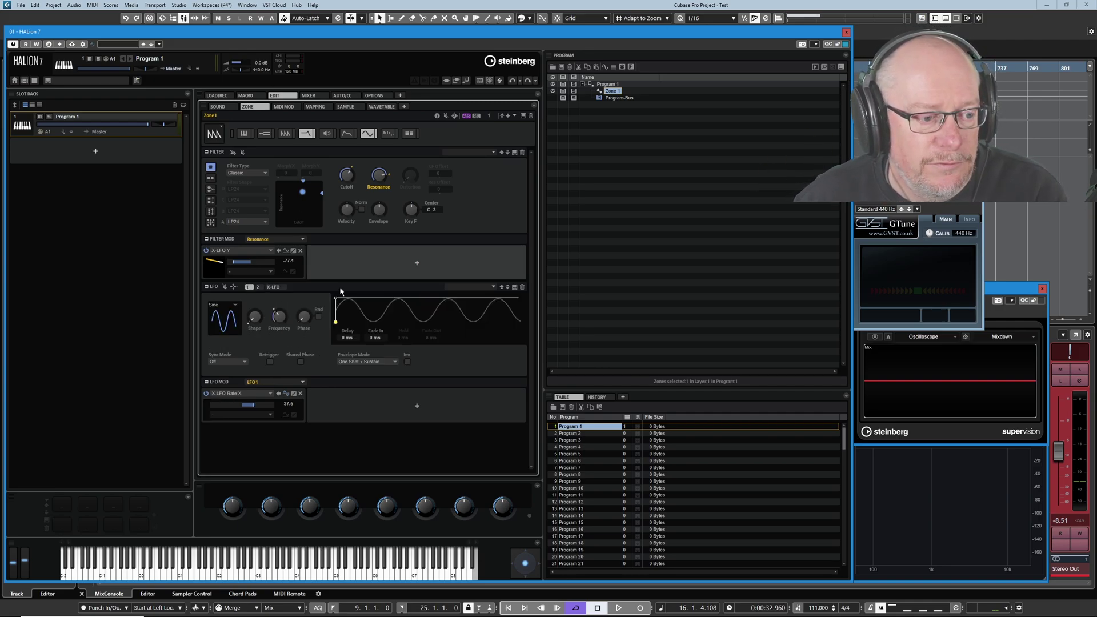
drag(280, 317, 282, 327)
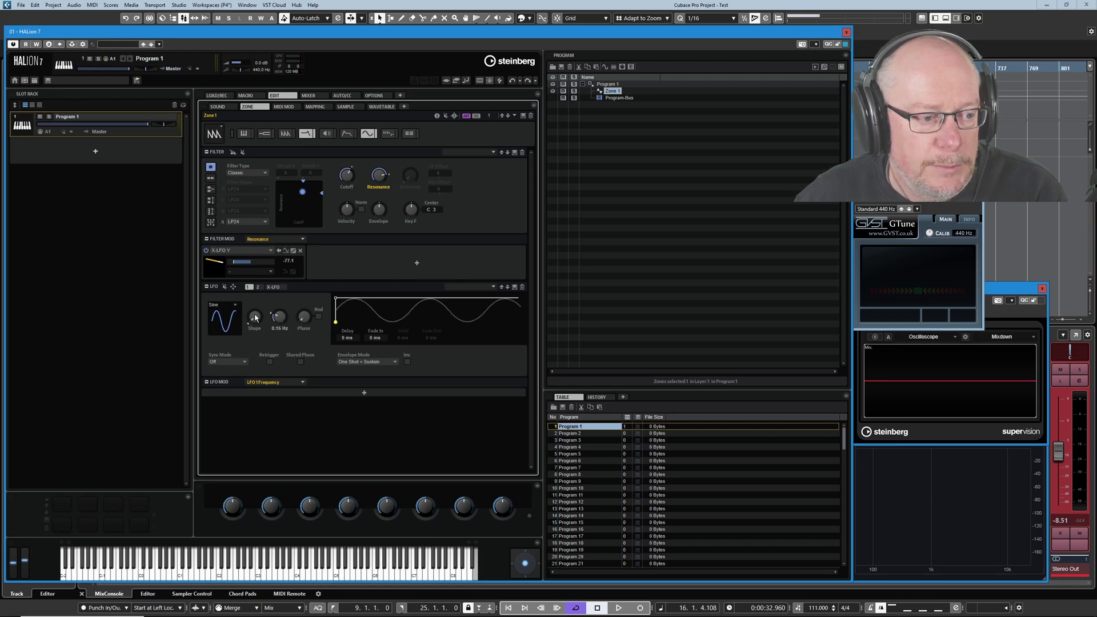
click(273, 287)
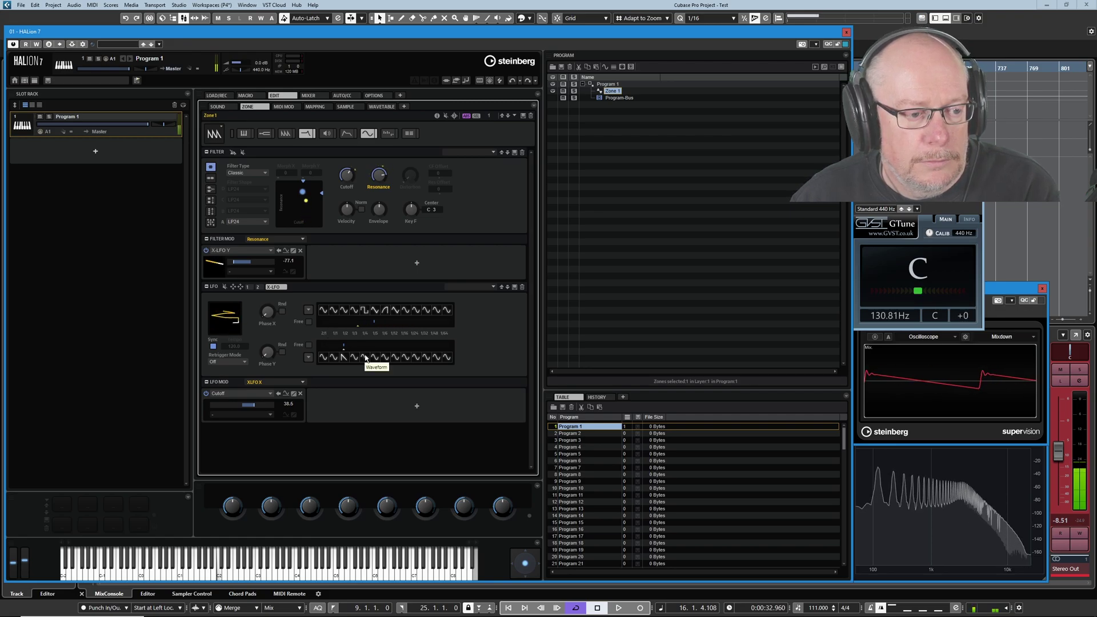
Change the seventh waveform in the X-LFO's X row to Triangle and the fourth to Square.
click(387, 312)
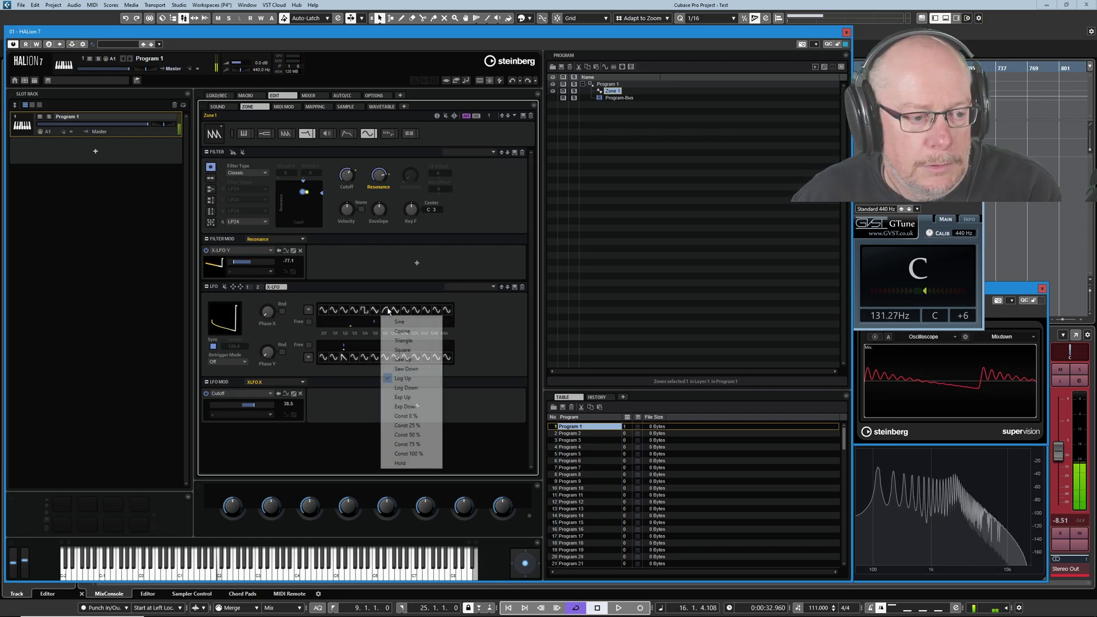
click(405, 341)
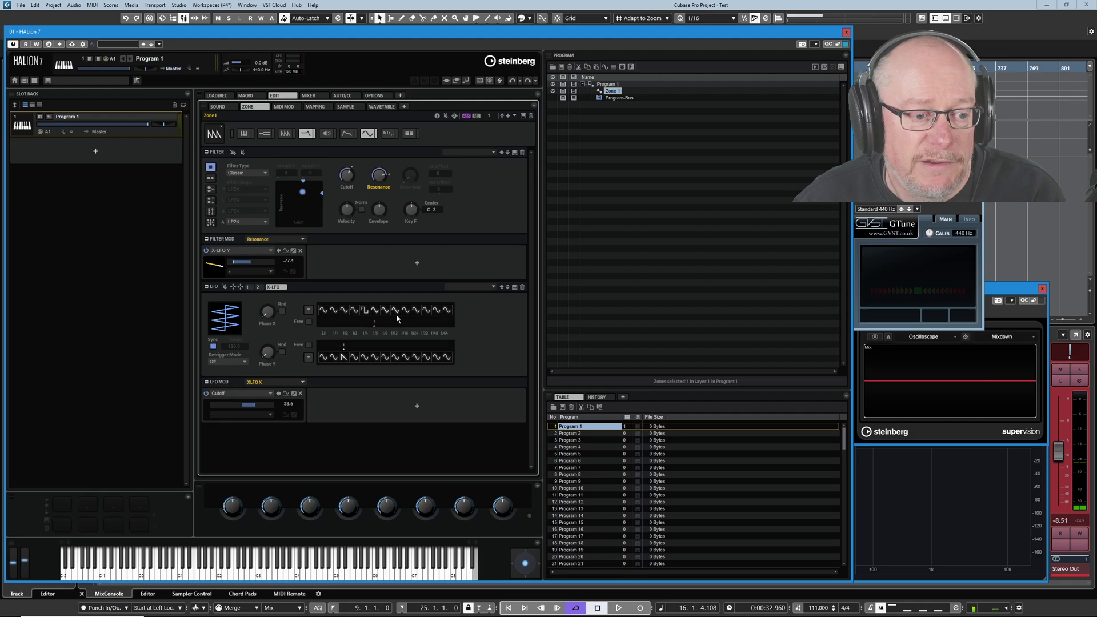
click(351, 310)
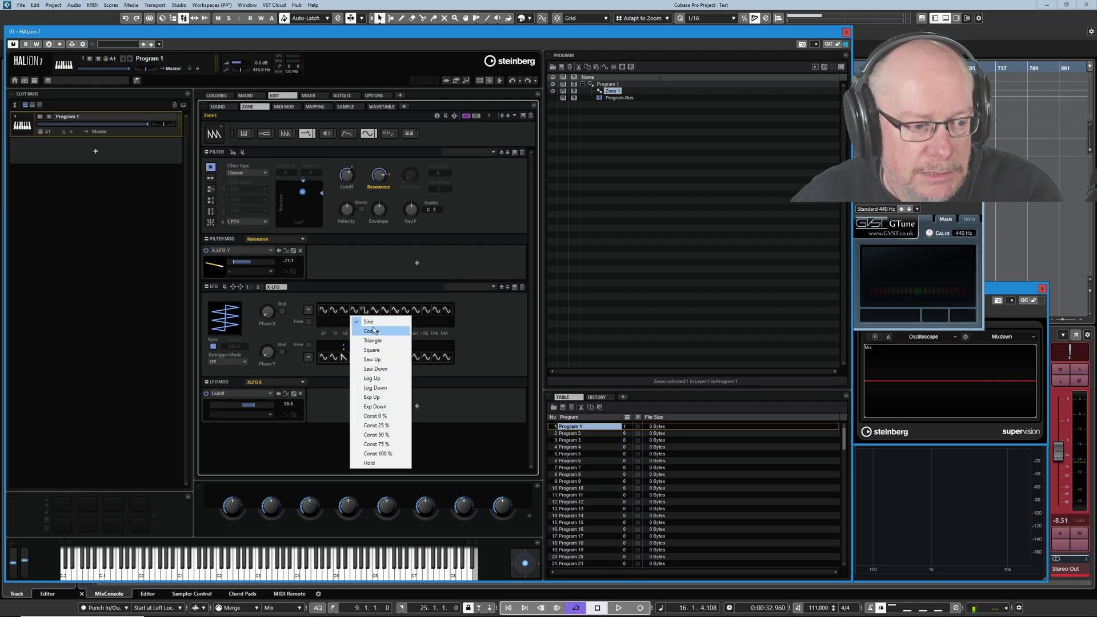
click(371, 349)
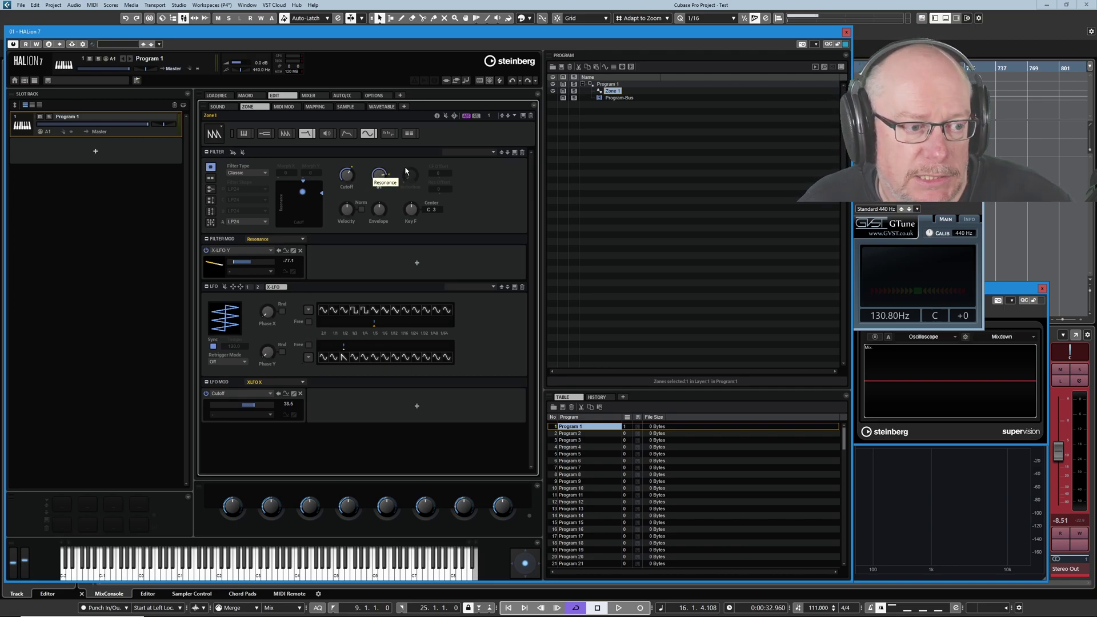
Remove the X-LFO Y to Resonance modulation and the LFO 1 to X-LFO Rate X modulation.
click(300, 251)
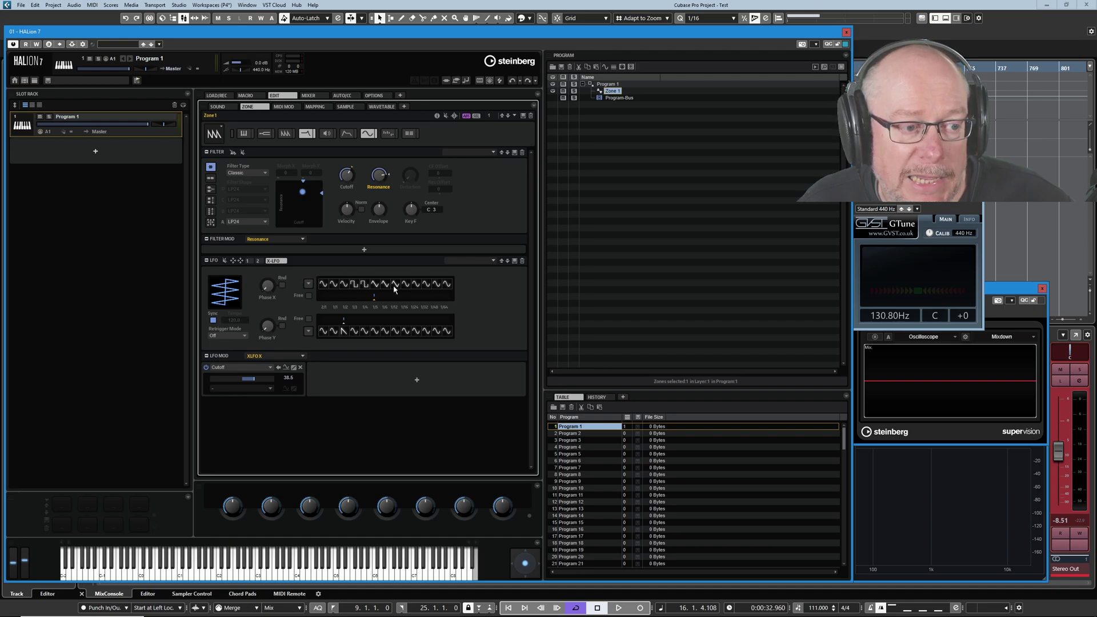
click(409, 133)
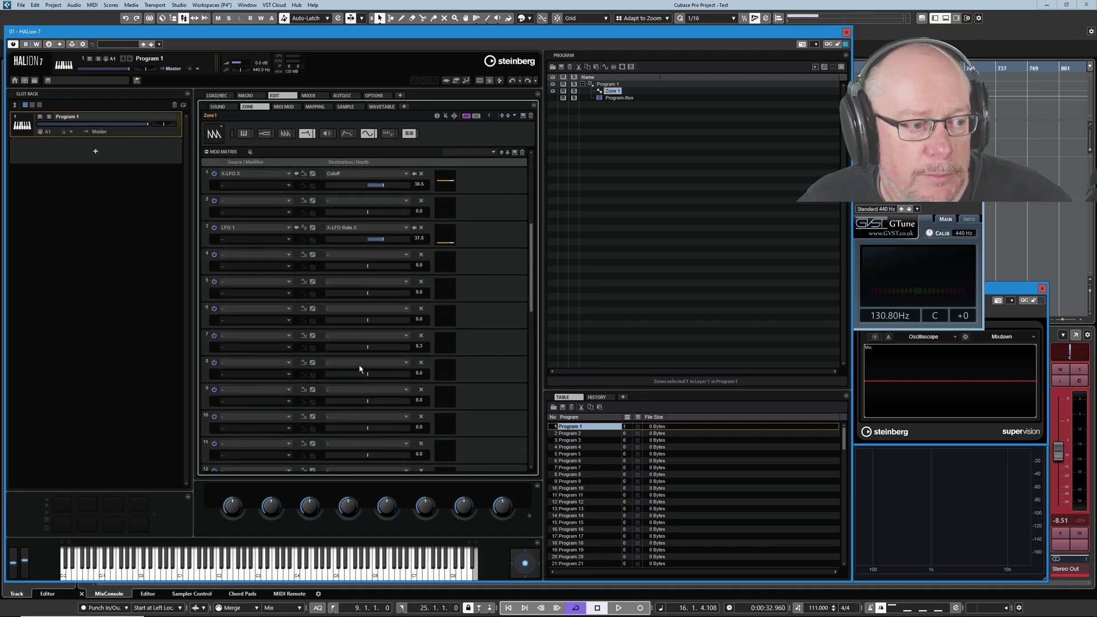
scroll(366, 319, up, 2)
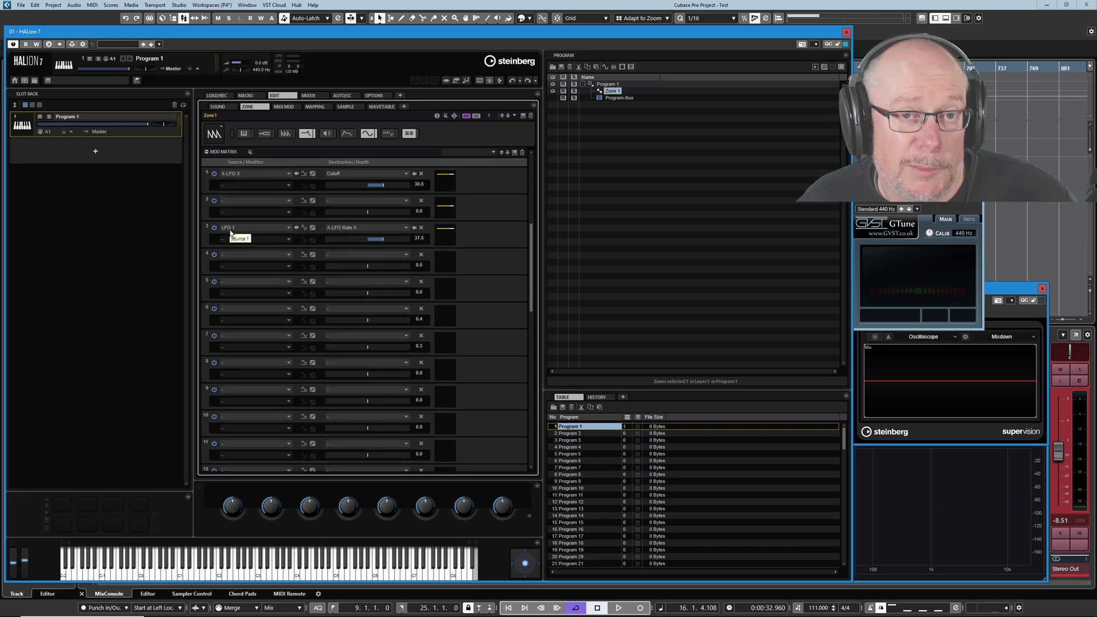
click(421, 227)
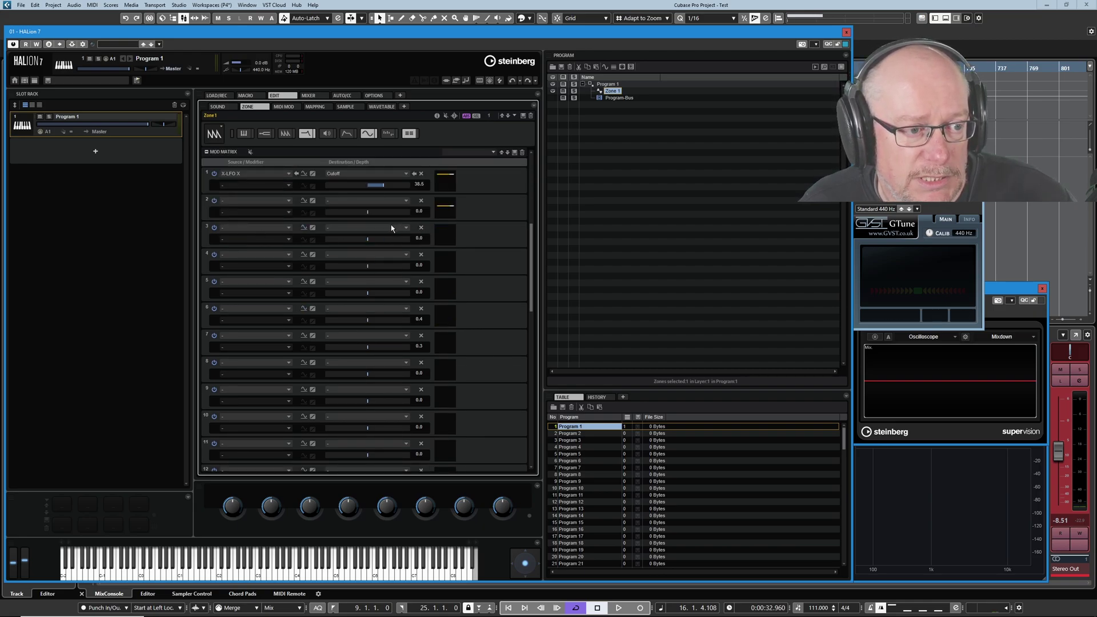
Lower the X-LFO's X rate to the fourth waveform position and set that waveform to Triangle.
click(368, 133)
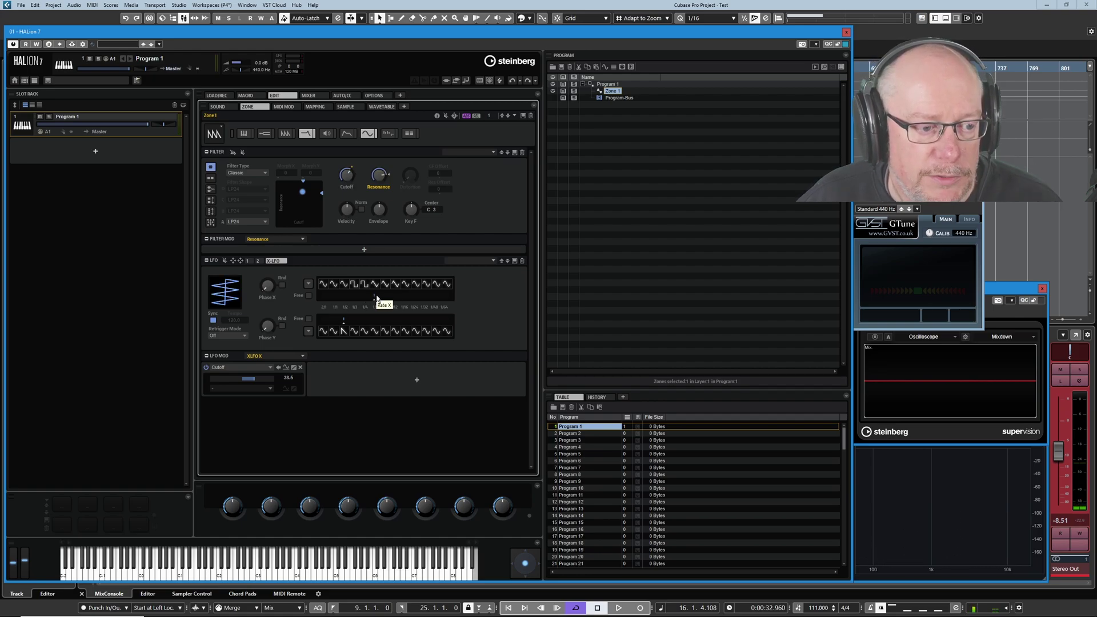
drag(376, 298, 353, 298)
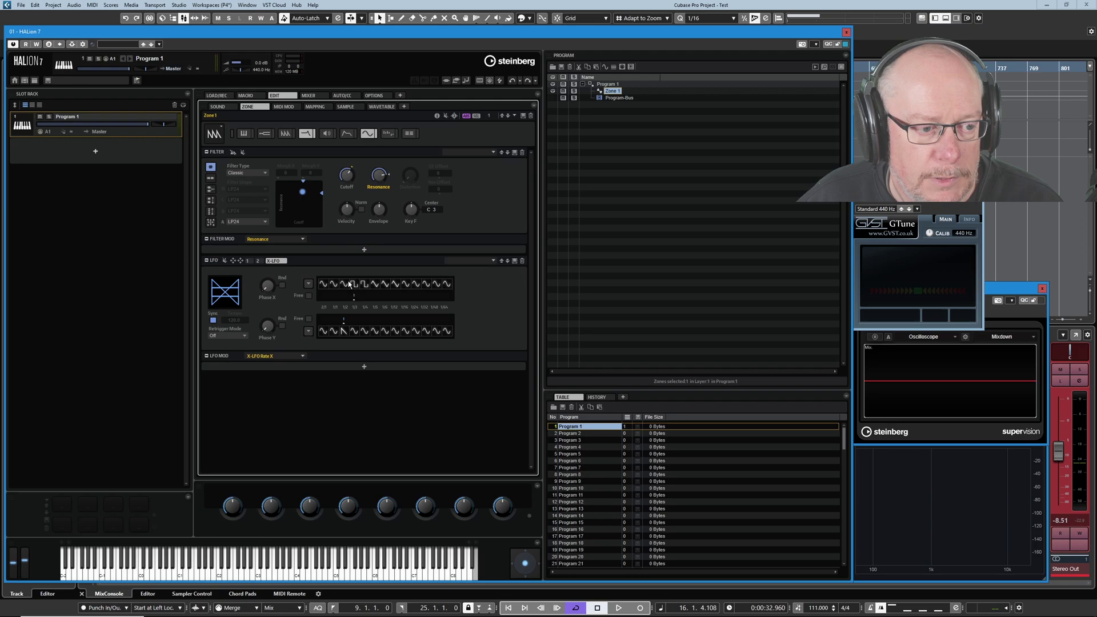
right_click(350, 285)
click(369, 313)
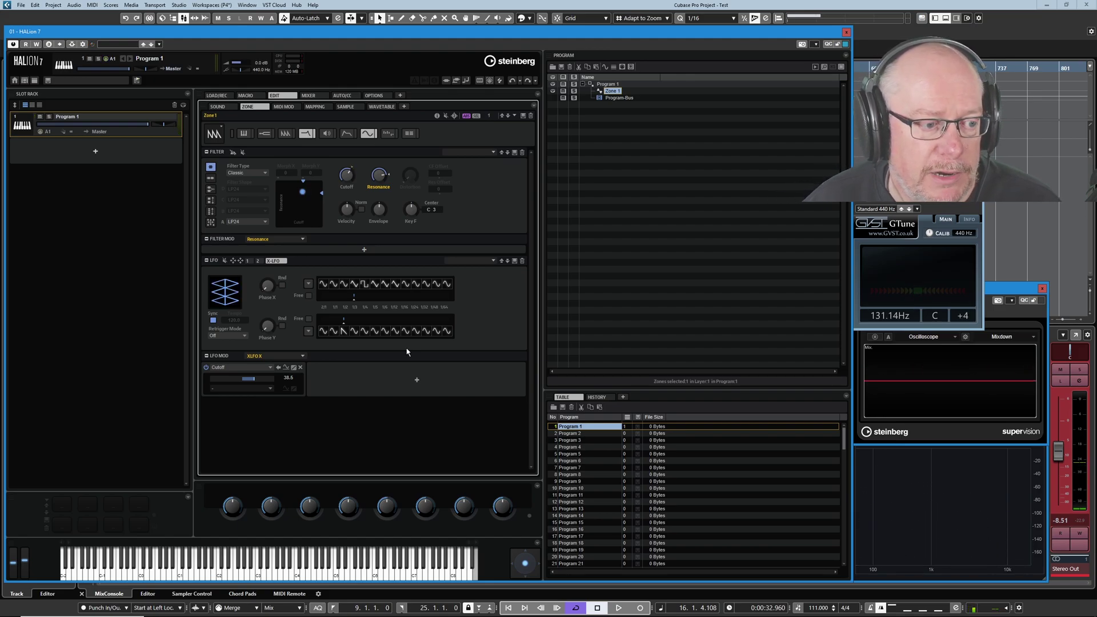
Set the X-LFO's retrigger mode to First Note, and switch it to Each Note for comparison.
click(228, 341)
click(254, 352)
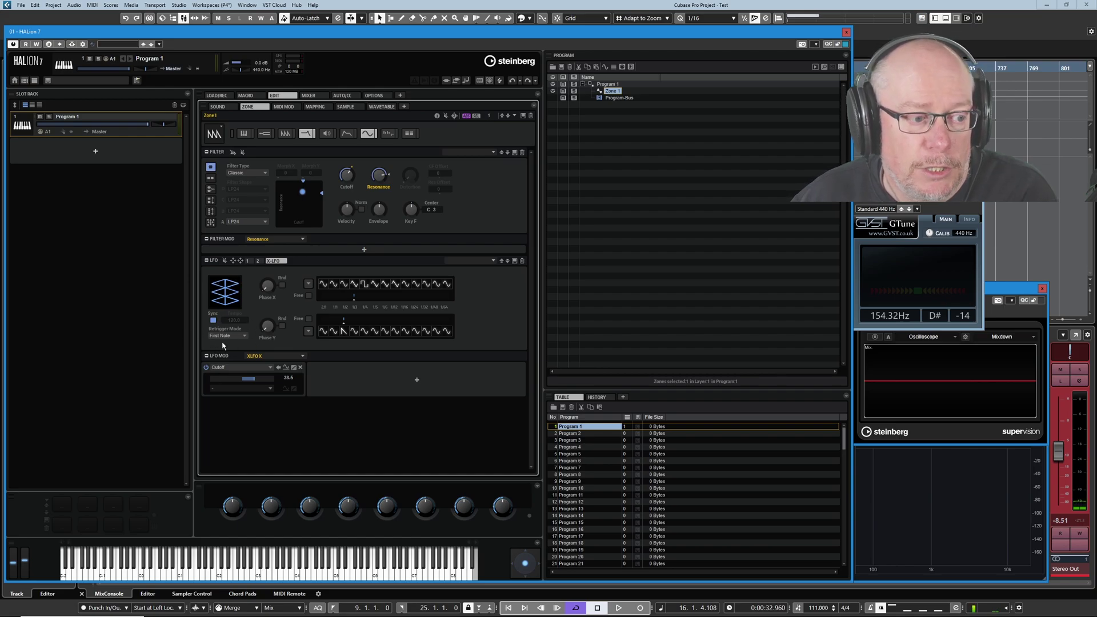
click(243, 338)
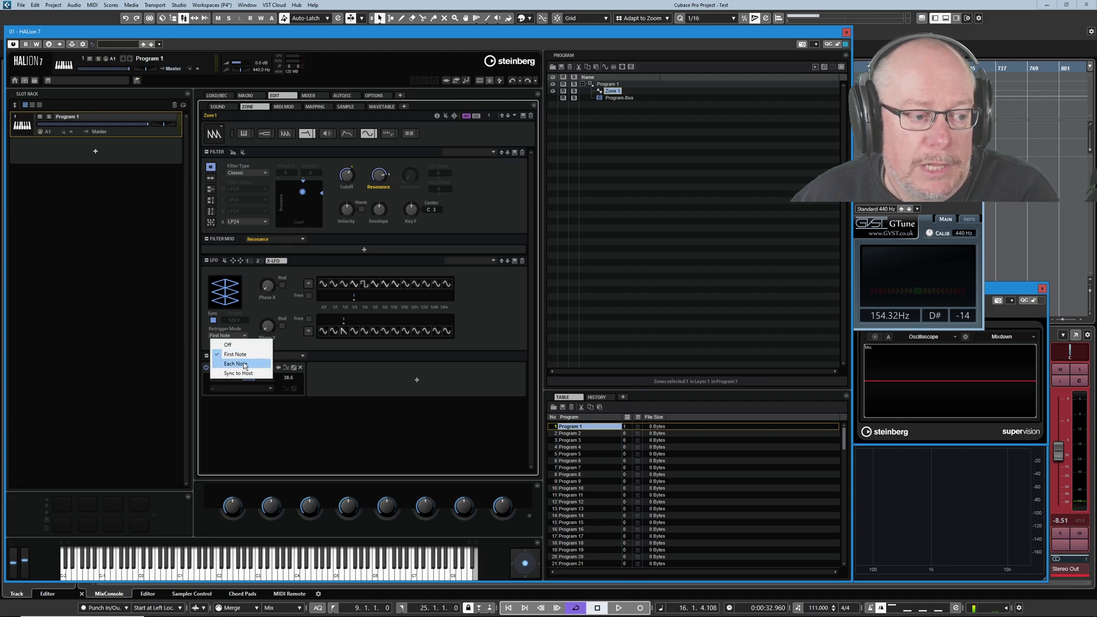
click(236, 364)
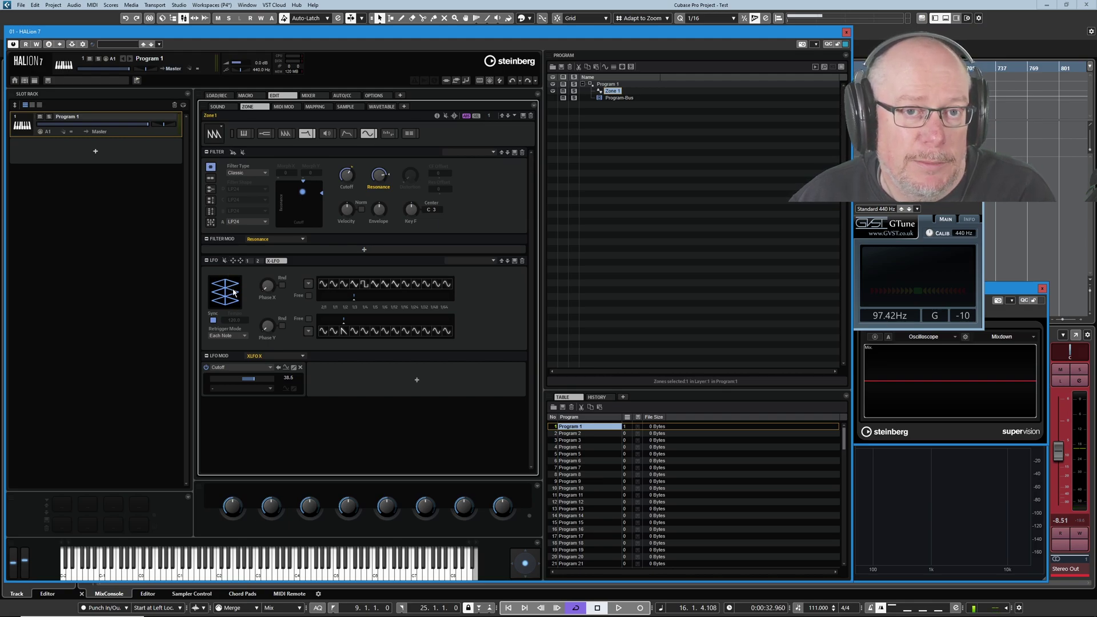
Try the Sync to Host retrigger mode with the project position moved to bar 32, and return the X-LFO to First Note.
click(229, 335)
click(240, 374)
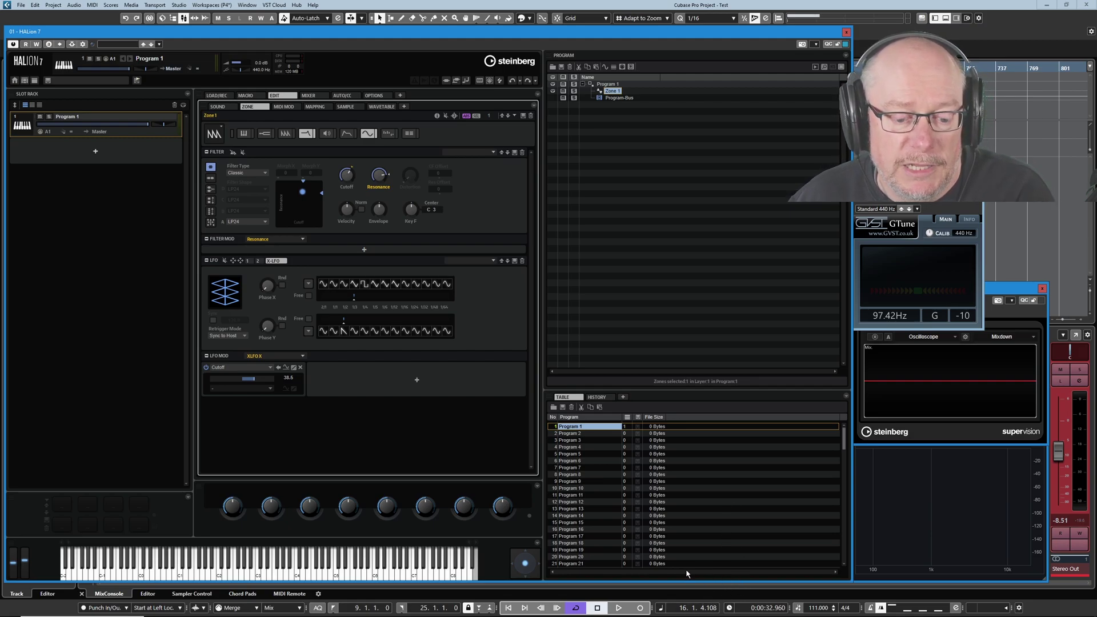
drag(679, 608, 691, 562)
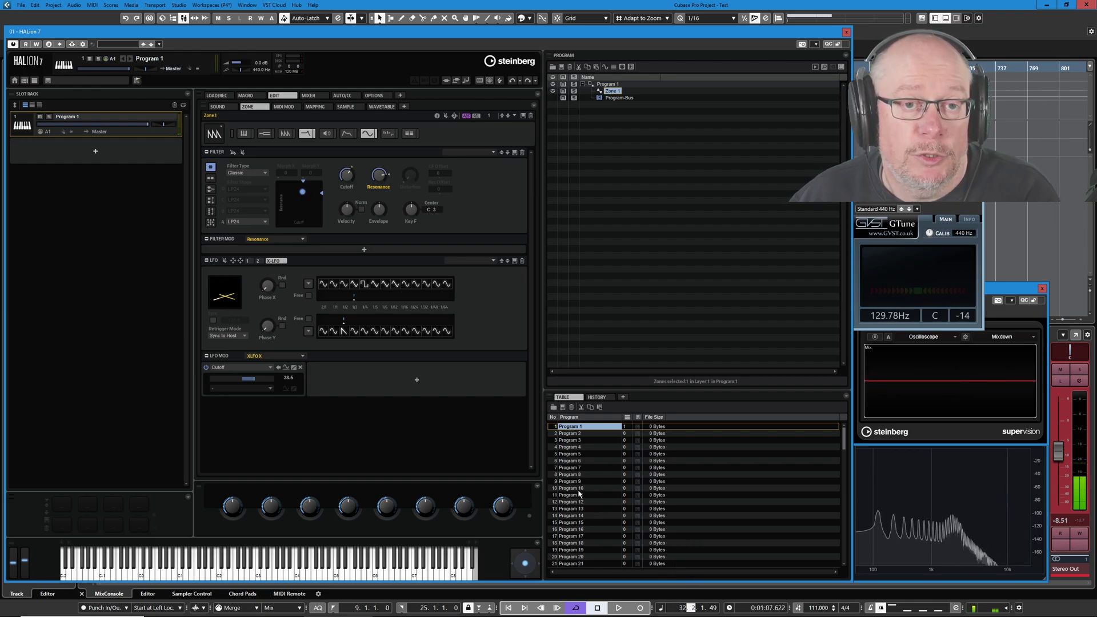
click(225, 340)
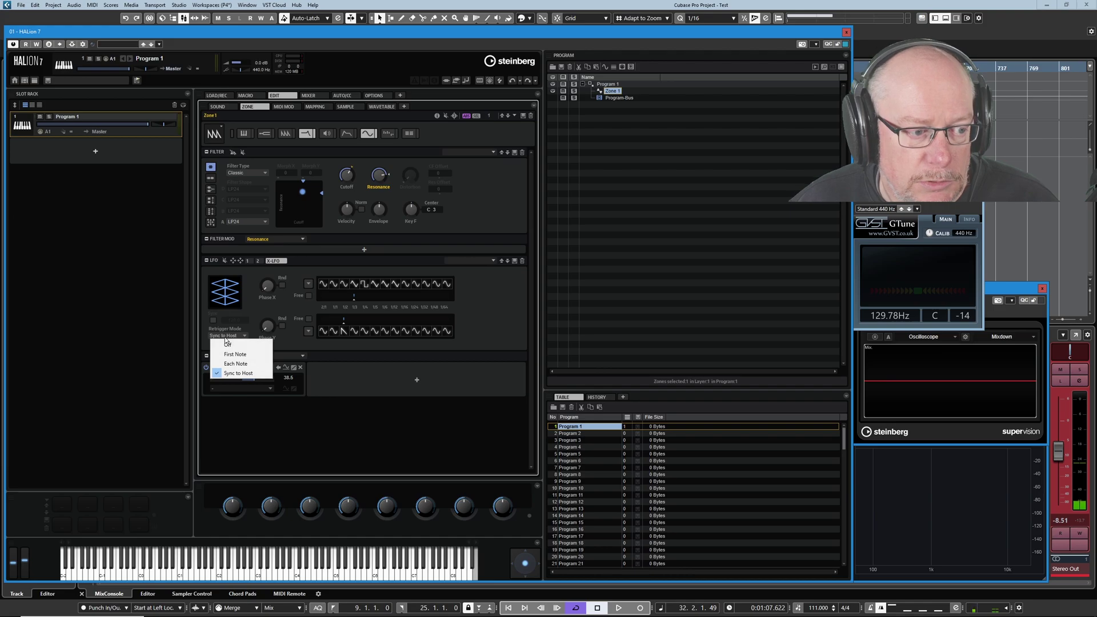
click(235, 354)
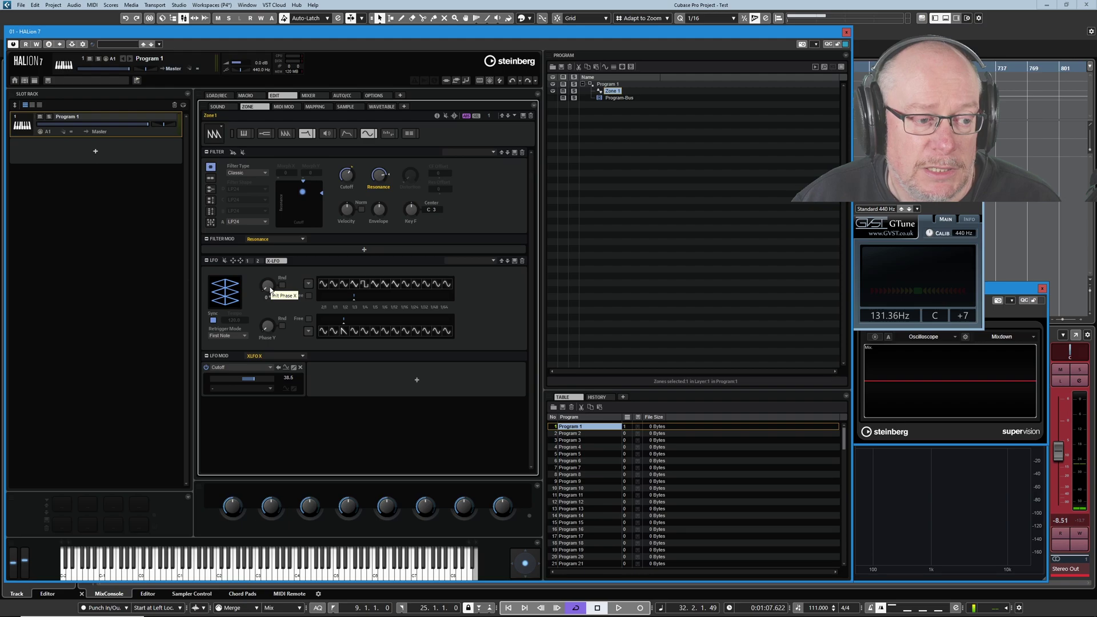
Try several Phase X offsets on the X-LFO, up to about 232°, and return the phase to its minimum.
drag(270, 290, 270, 277)
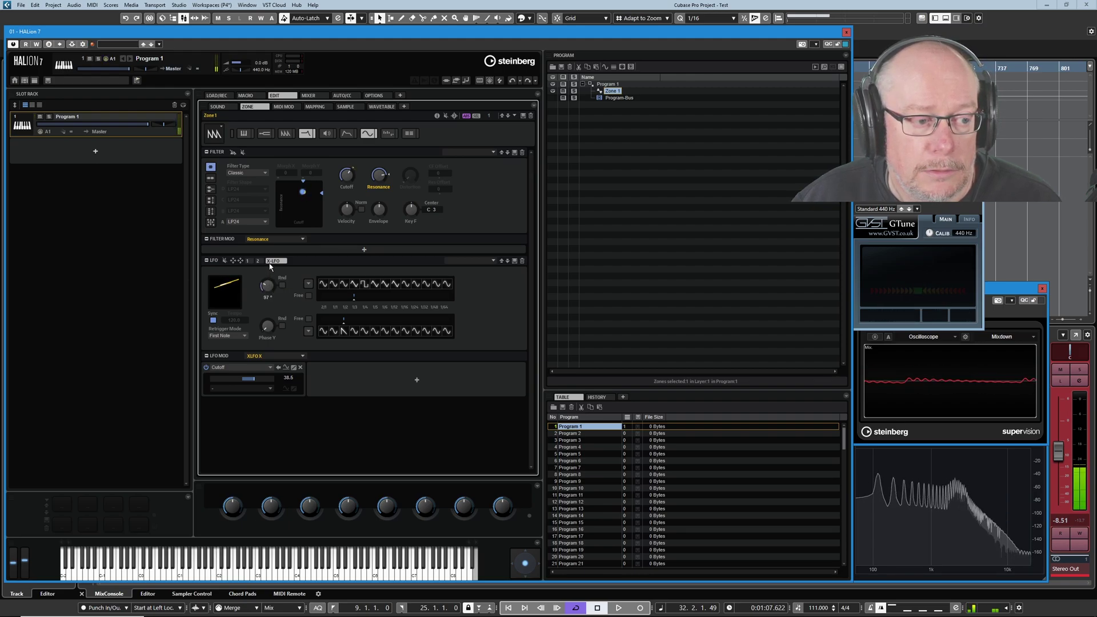
drag(270, 277, 273, 247)
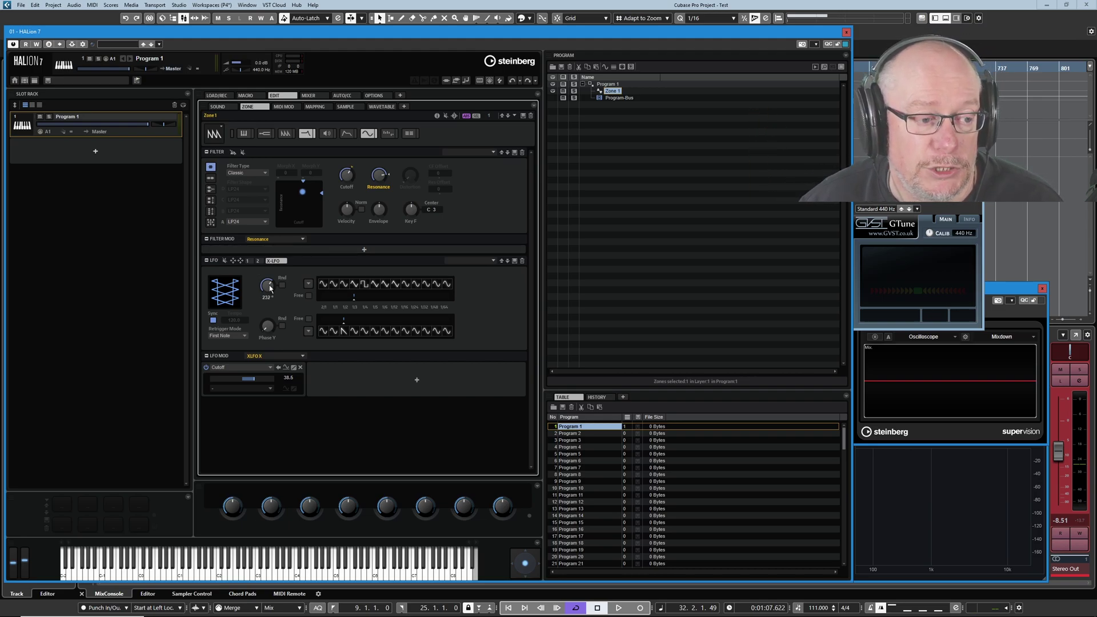
mouse_move(270, 289)
mouse_down()
mouse_move(270, 252)
mouse_move(268, 303)
mouse_up()
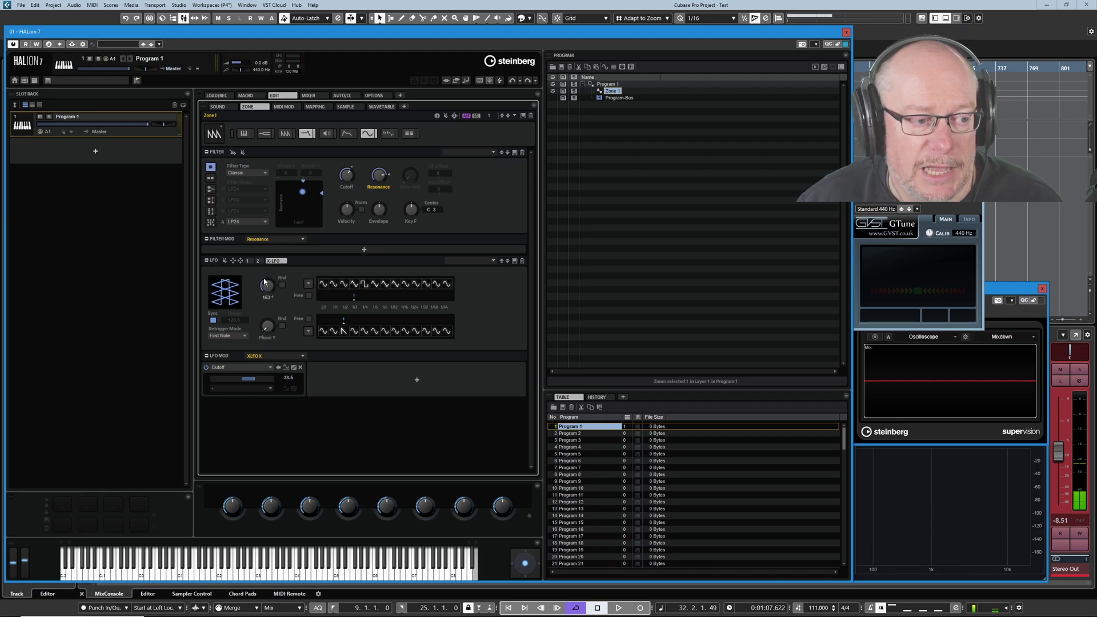
drag(264, 282, 276, 337)
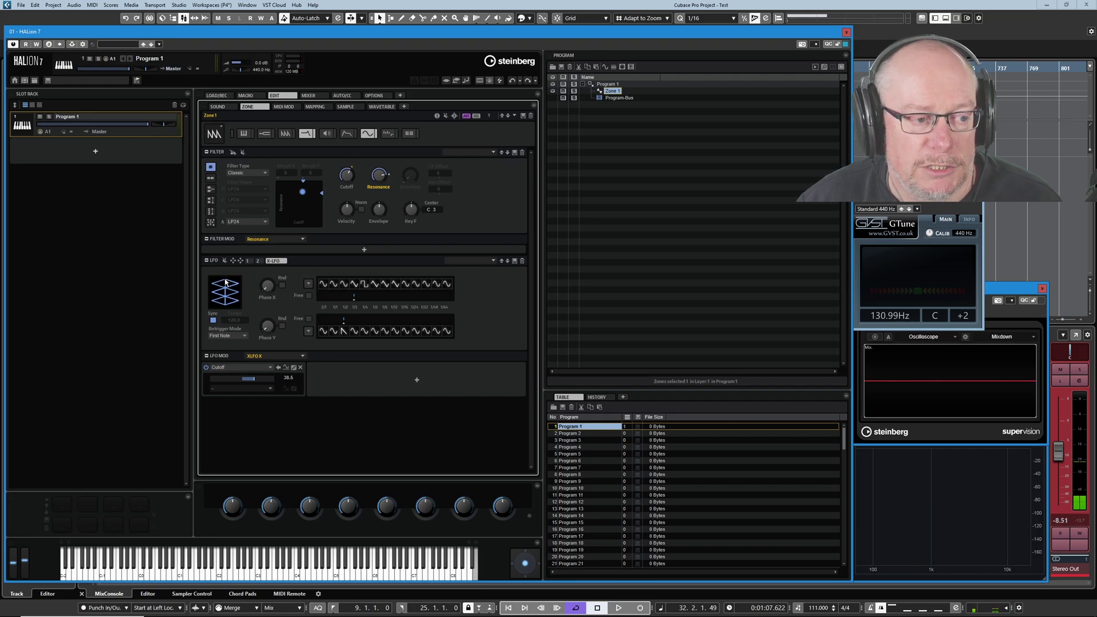
Turn on random start phase for the X-LFO's X axis and switch it off again.
mouse_move(265, 288)
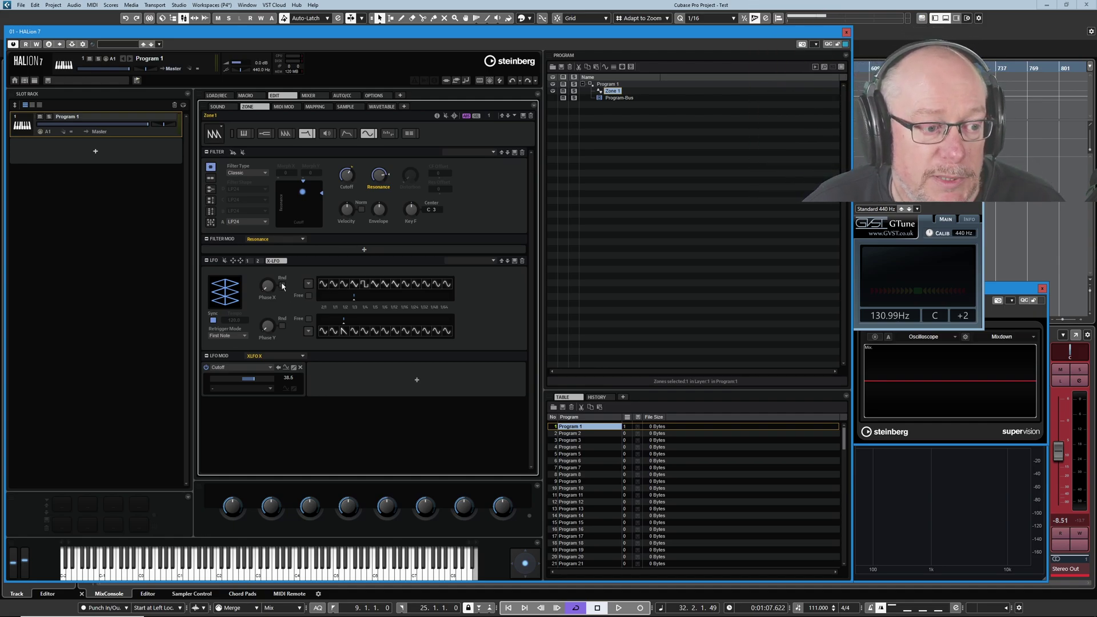
click(283, 285)
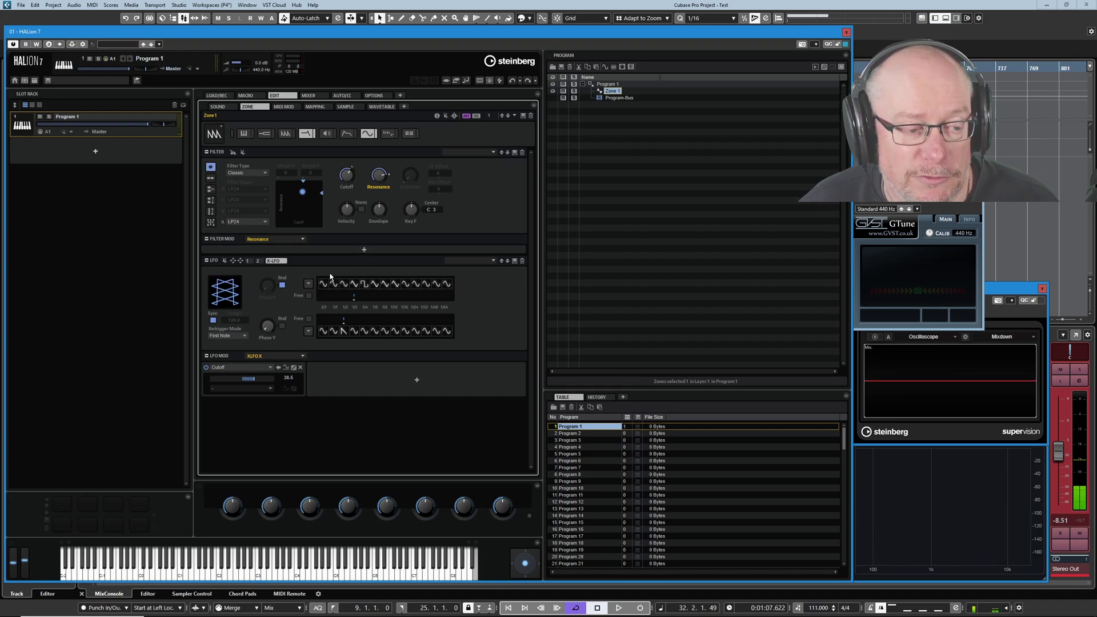
click(281, 284)
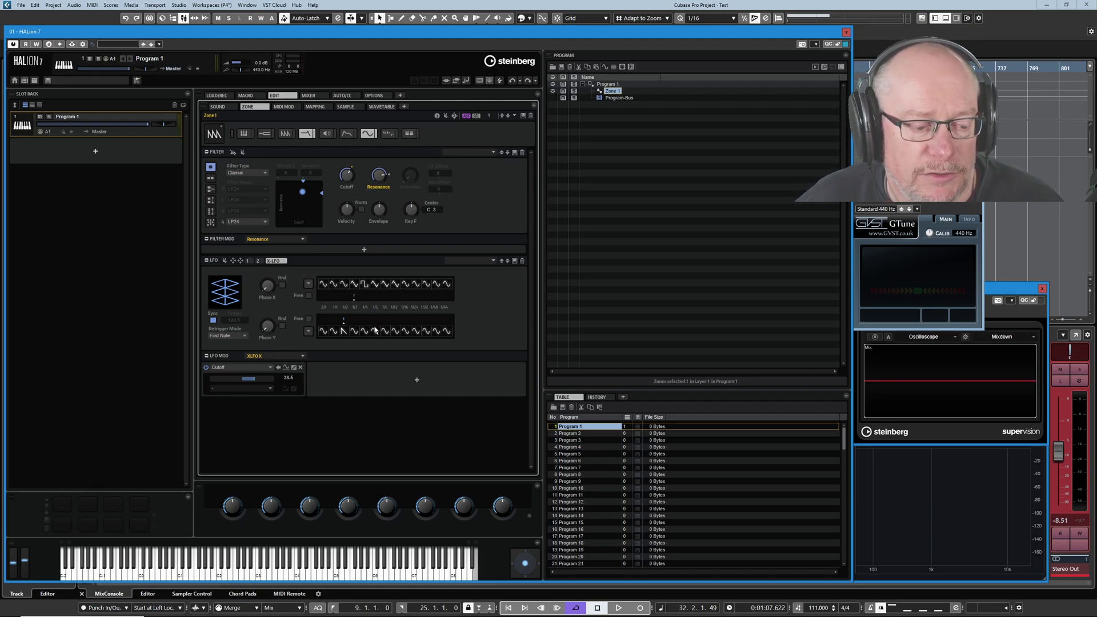
Move the X-LFO's X rate back and forth between the fourth and fifth waveforms, ending on the fifth, Square position.
click(354, 299)
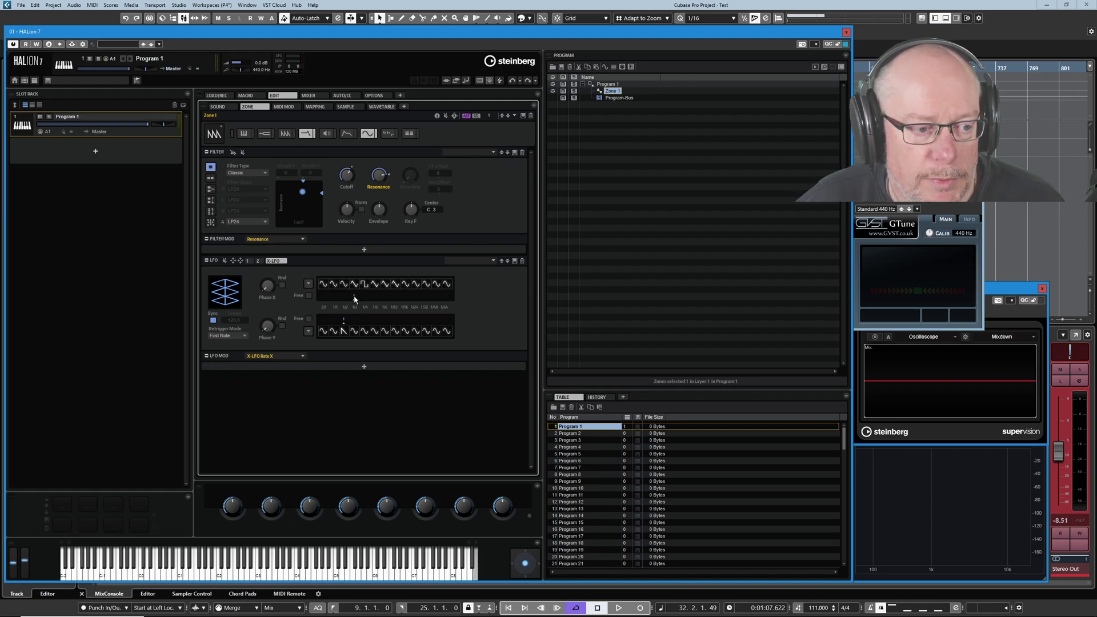
drag(354, 298, 360, 299)
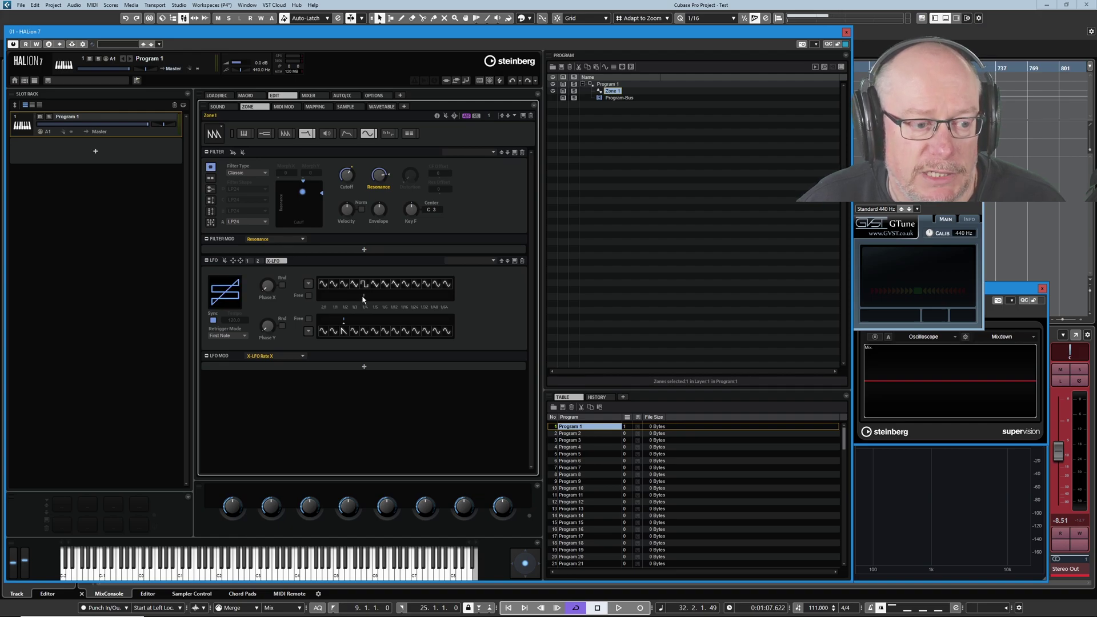
drag(364, 298, 355, 298)
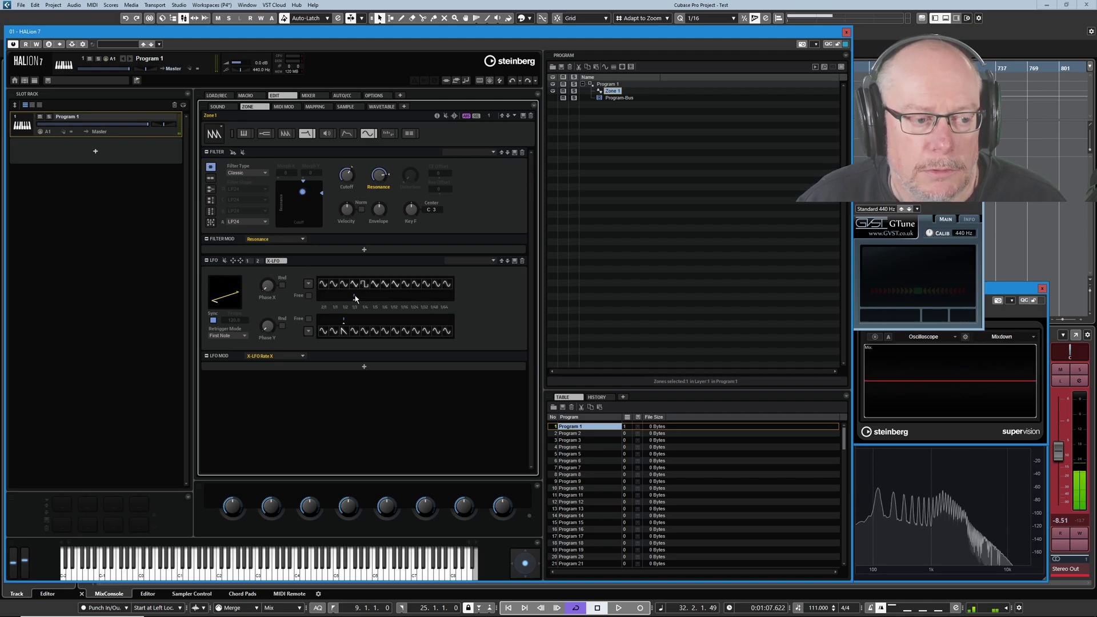
drag(354, 298, 364, 298)
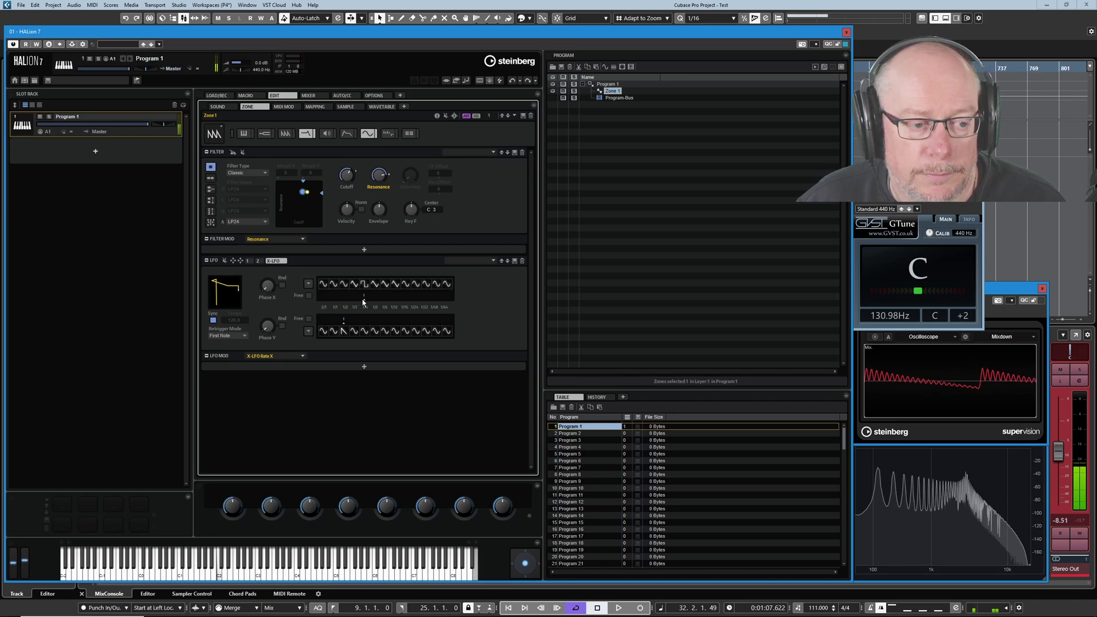
Enable Free mode for the X-LFO's X rate and set the rate between the fourth and fifth waveforms.
click(309, 295)
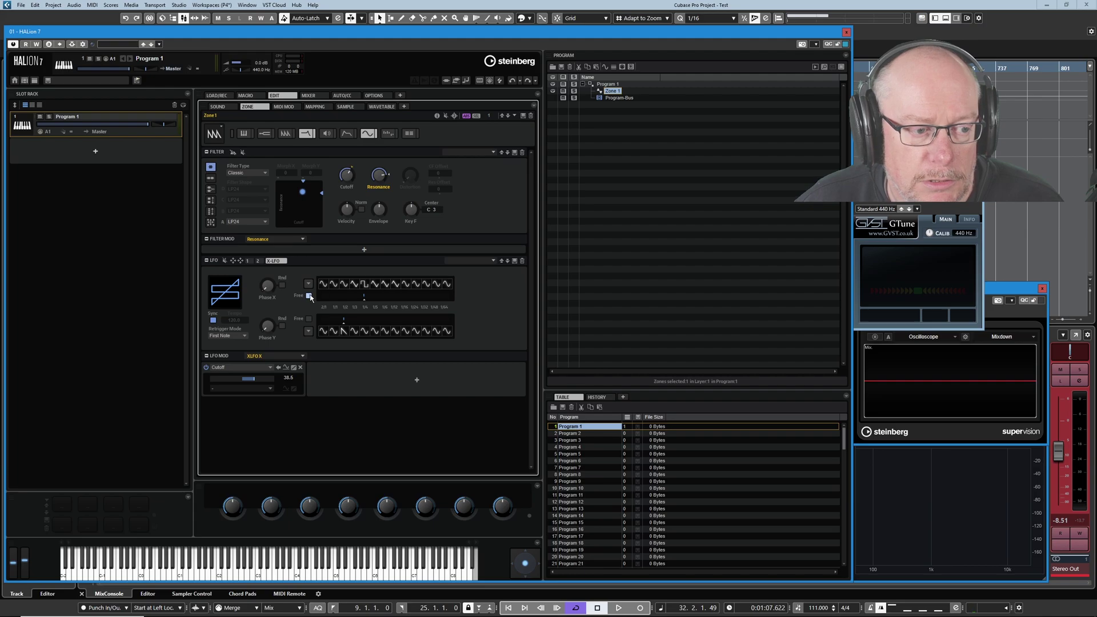
click(364, 297)
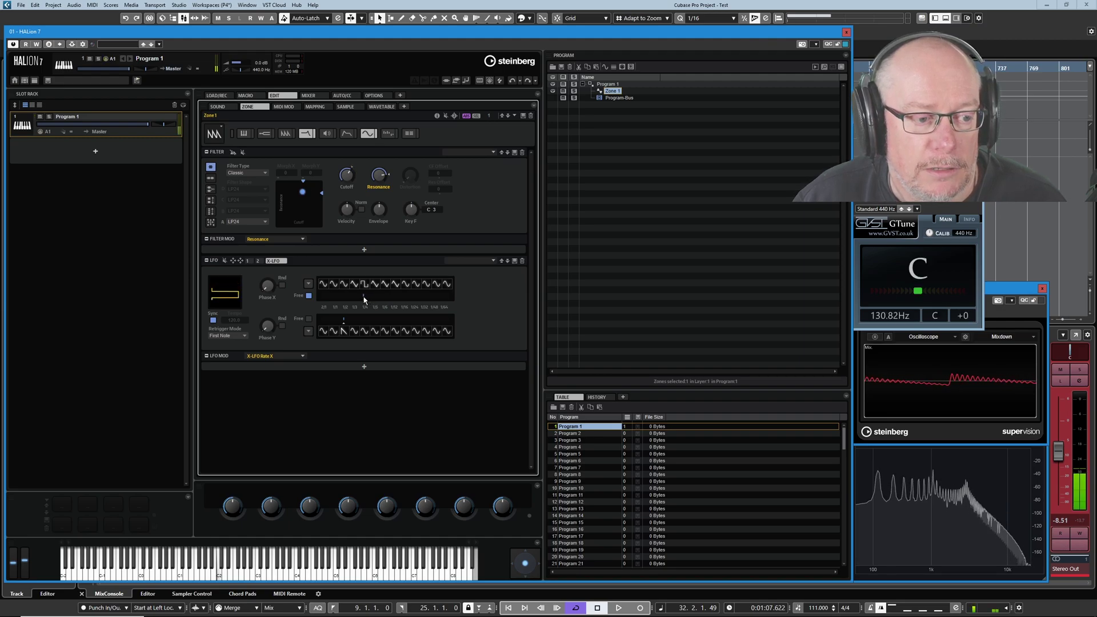
drag(364, 298, 359, 299)
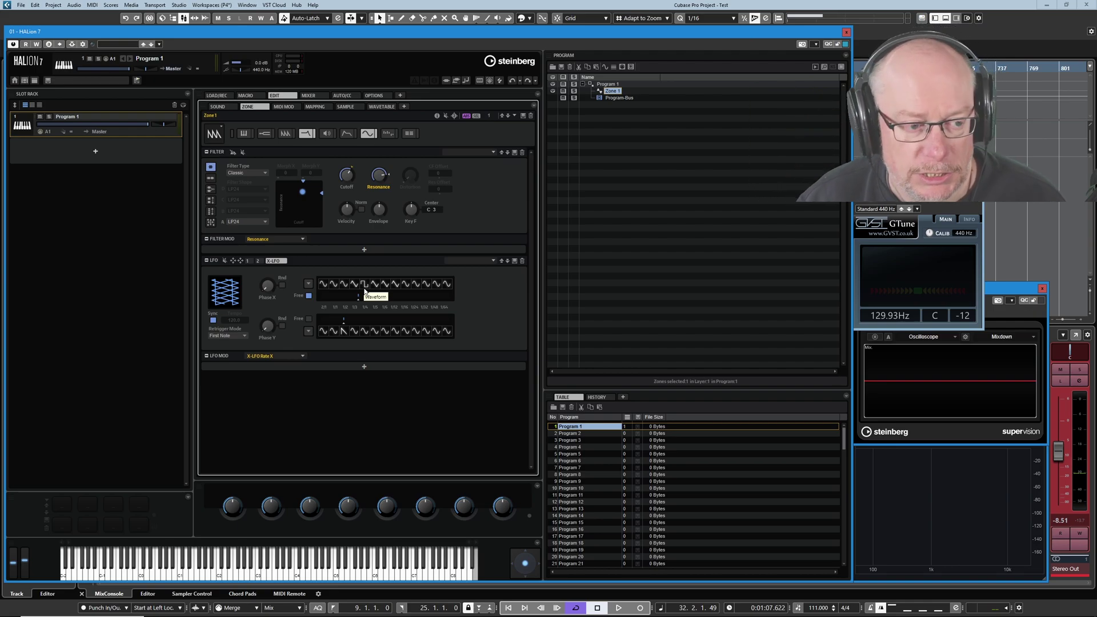
Change the fifth waveform in the X-LFO's X row to Triangle and sweep the X rate up to that waveform.
click(369, 285)
click(366, 284)
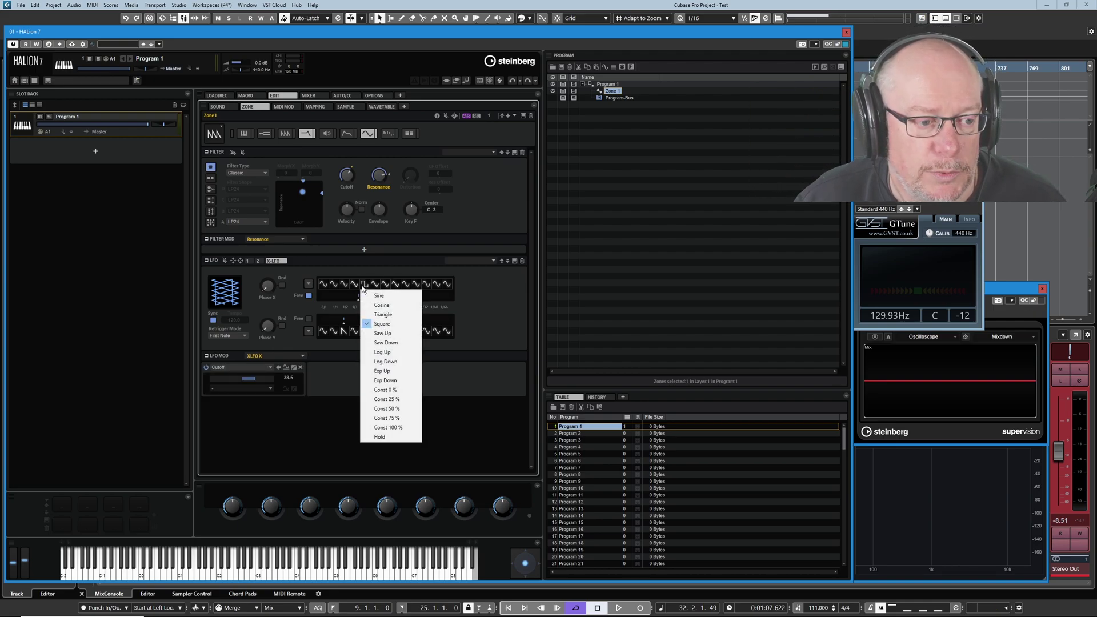
click(382, 313)
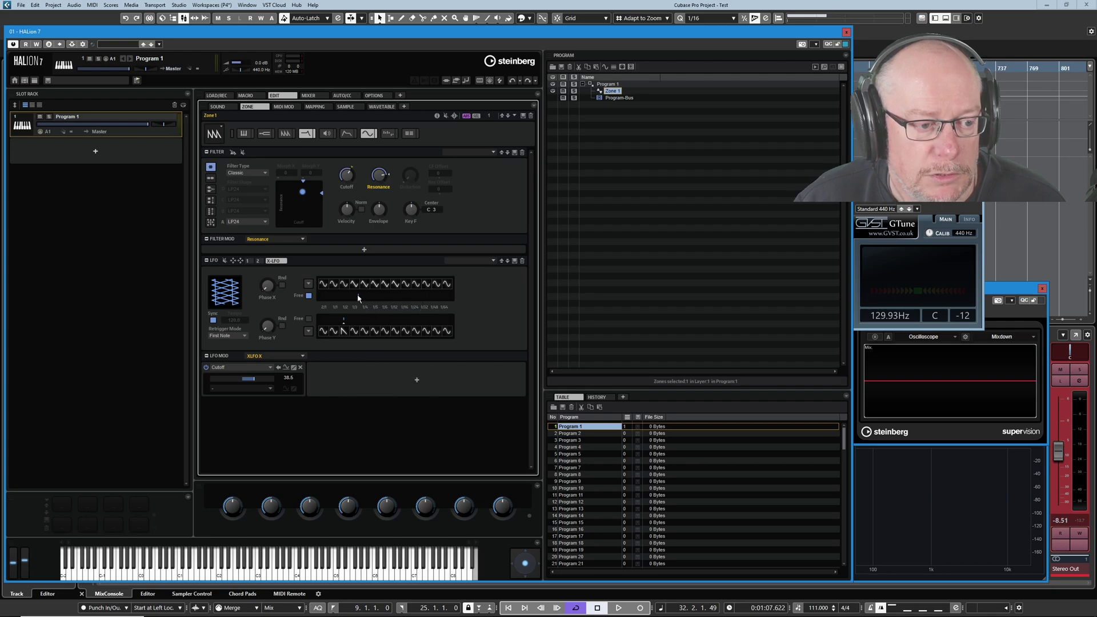
click(356, 297)
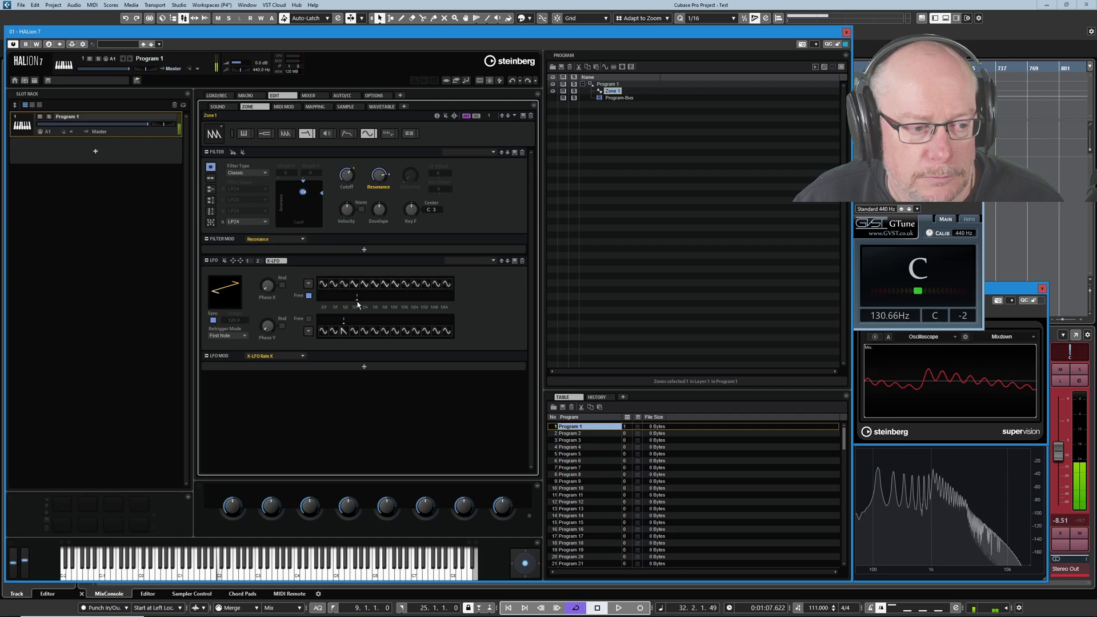
drag(357, 303, 365, 305)
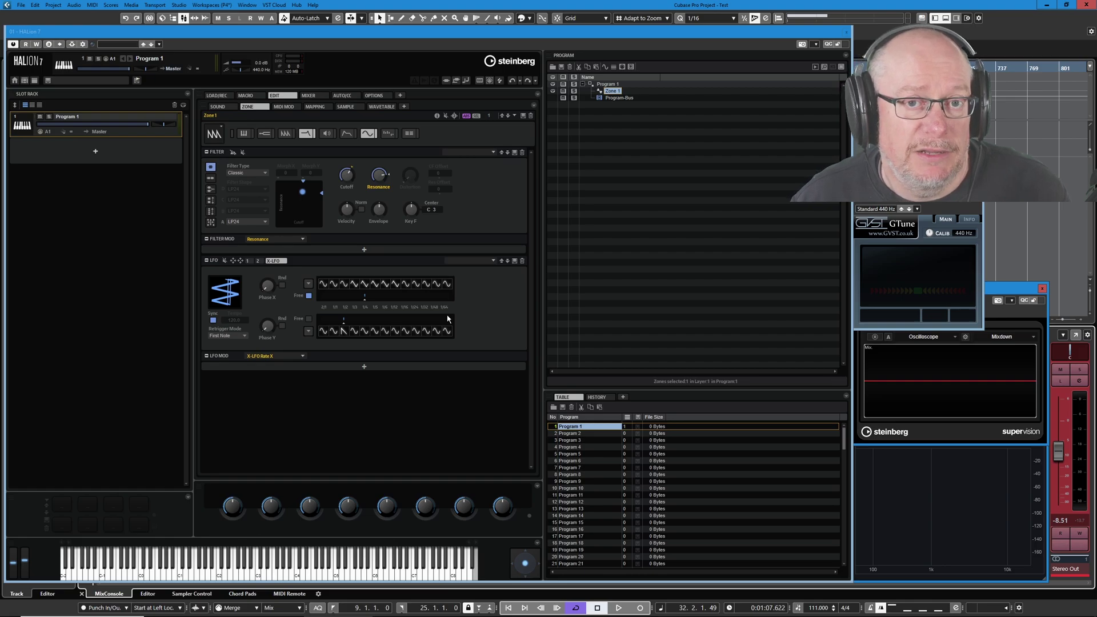
Show the zone's Pitch section and assign X-LFO Y to modulate the pitch with a depth of 7.57.
click(273, 135)
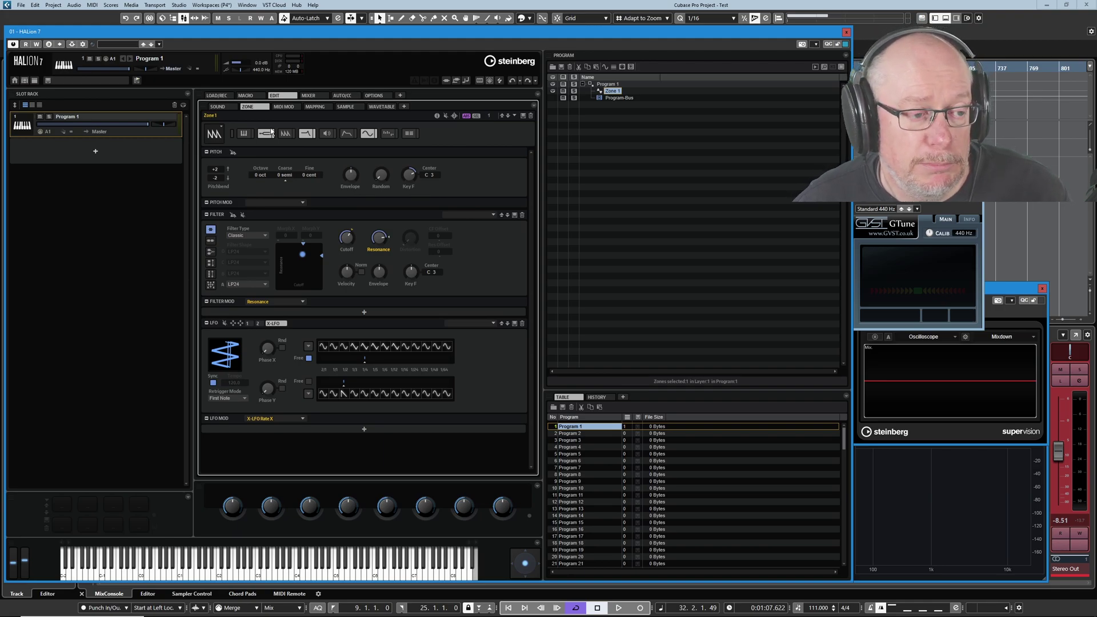
click(242, 325)
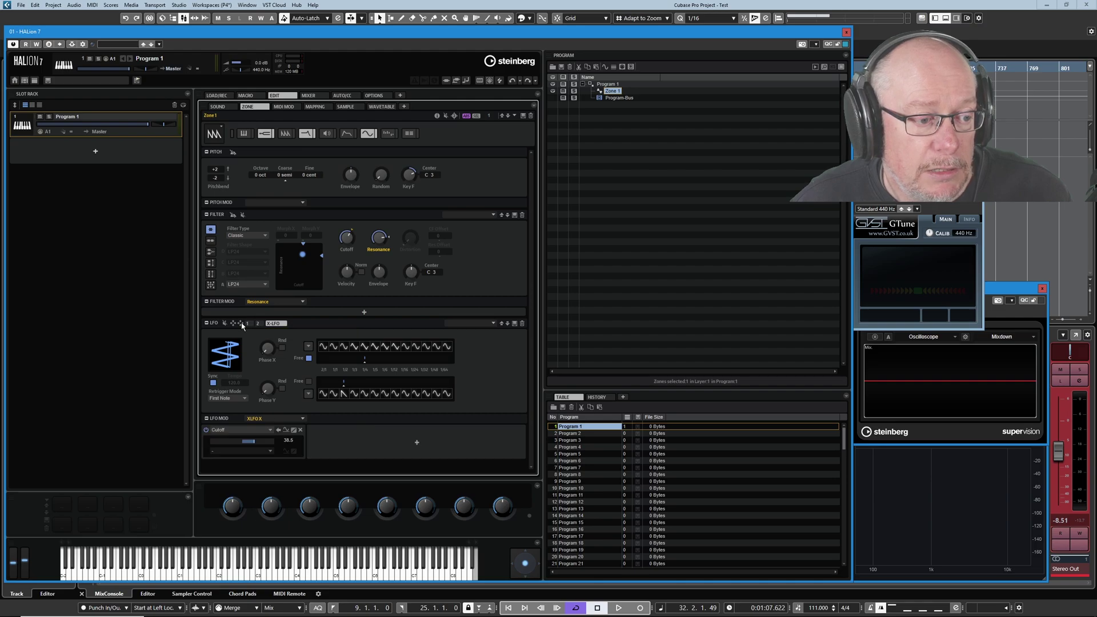
drag(242, 325, 280, 293)
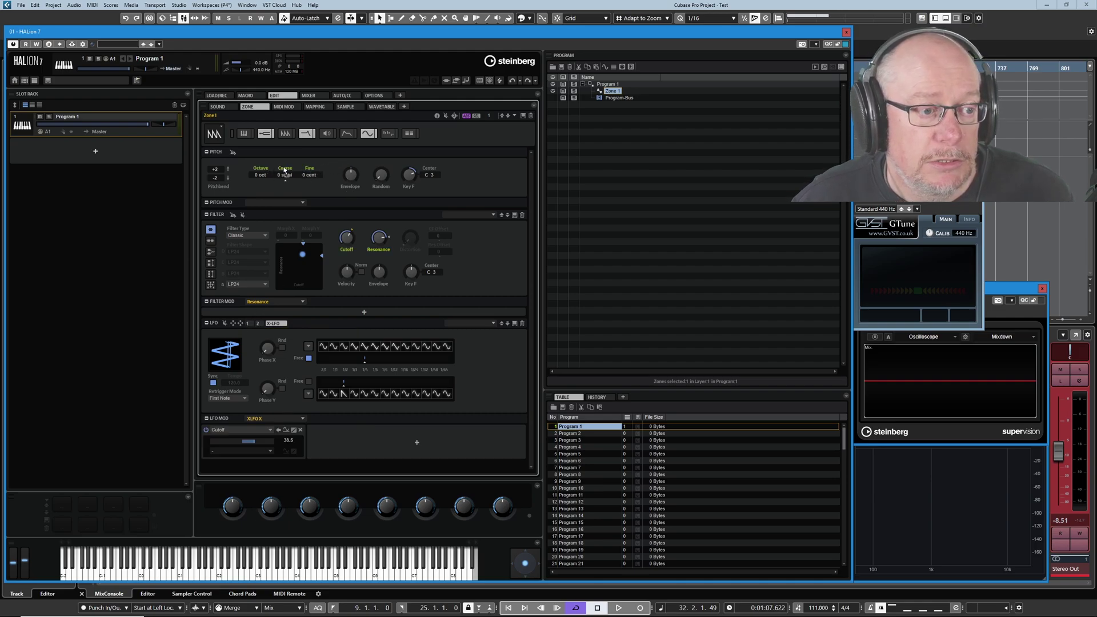
drag(286, 169, 286, 171)
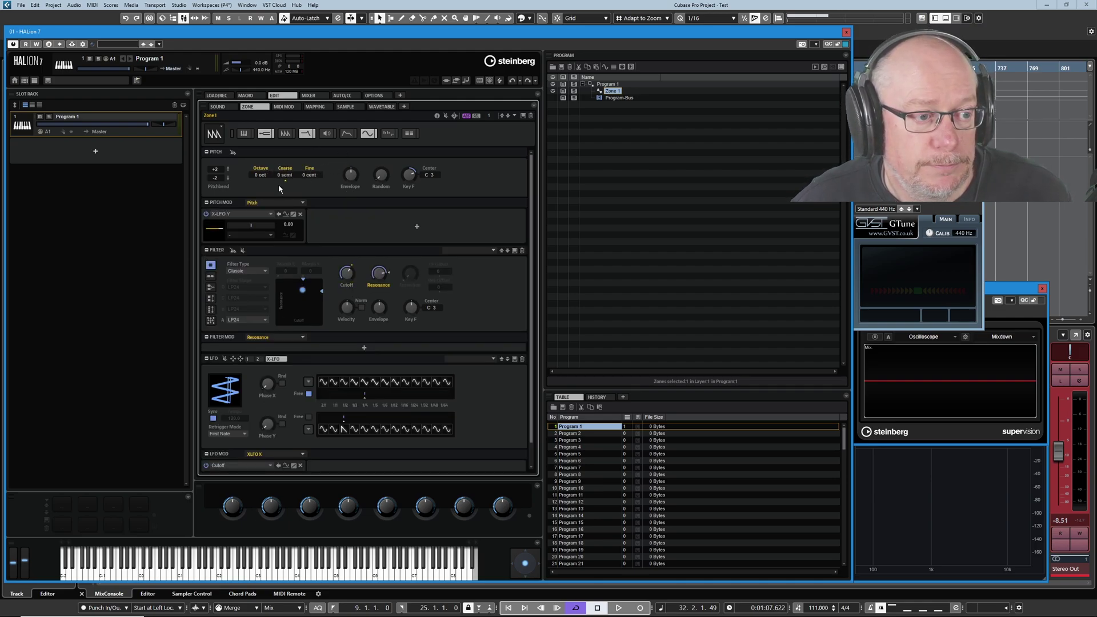
drag(250, 228, 254, 227)
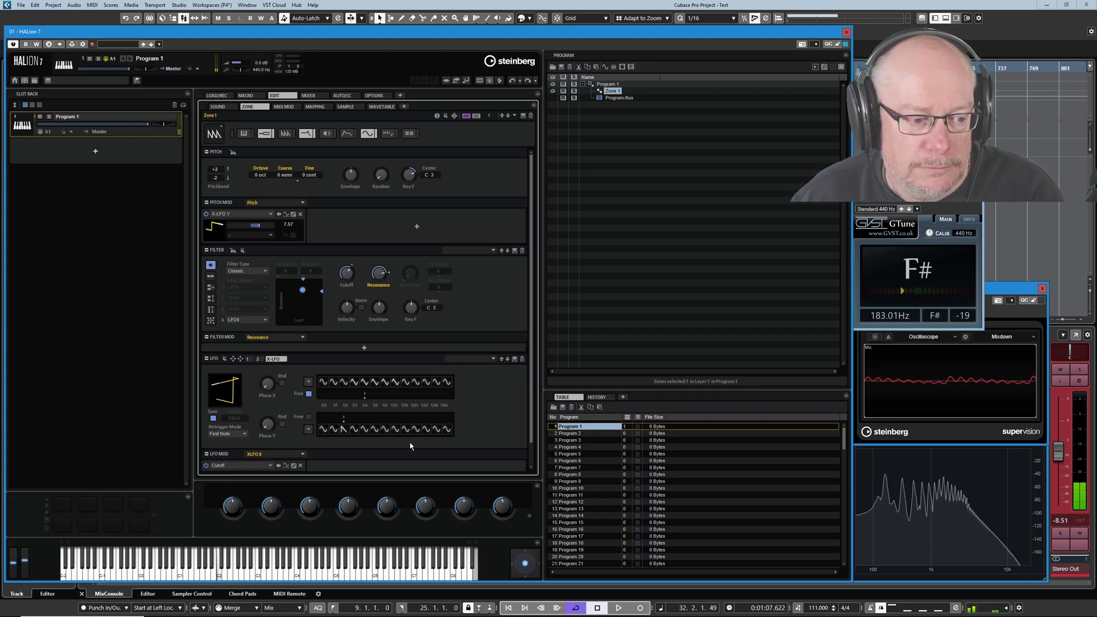
Try a faster Y rate on the X-LFO and bring it back to the fourth waveform position.
click(353, 422)
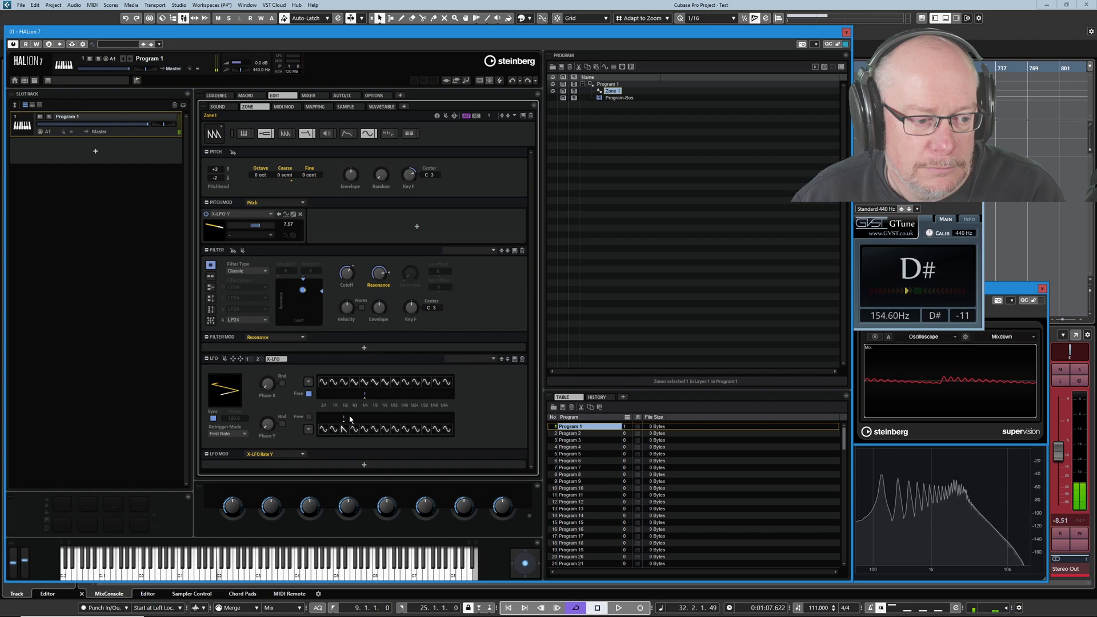
click(386, 425)
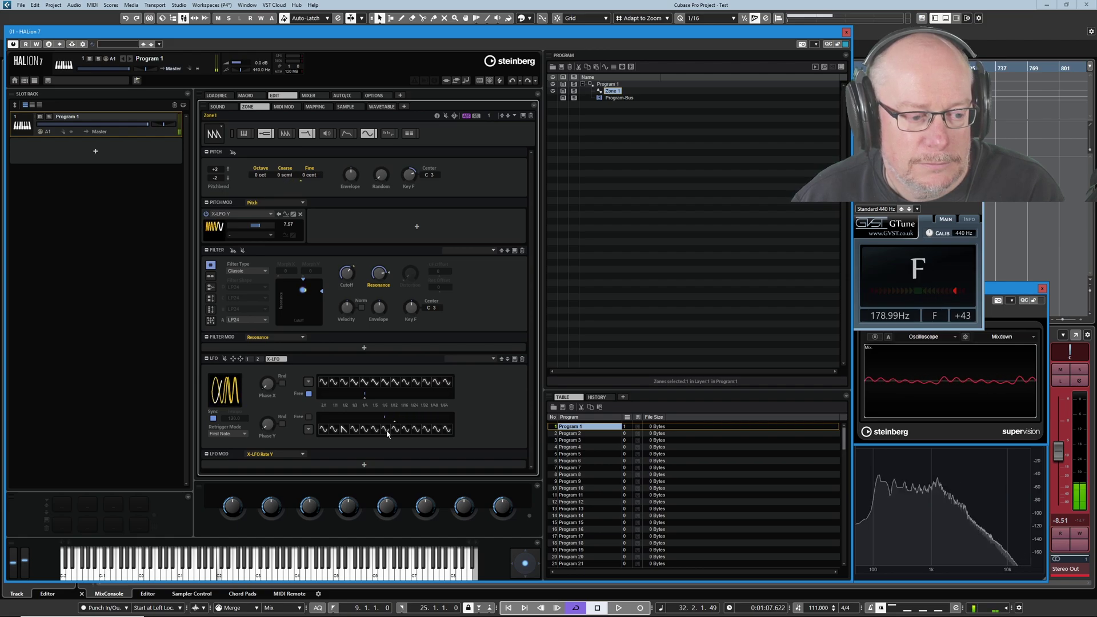
click(354, 428)
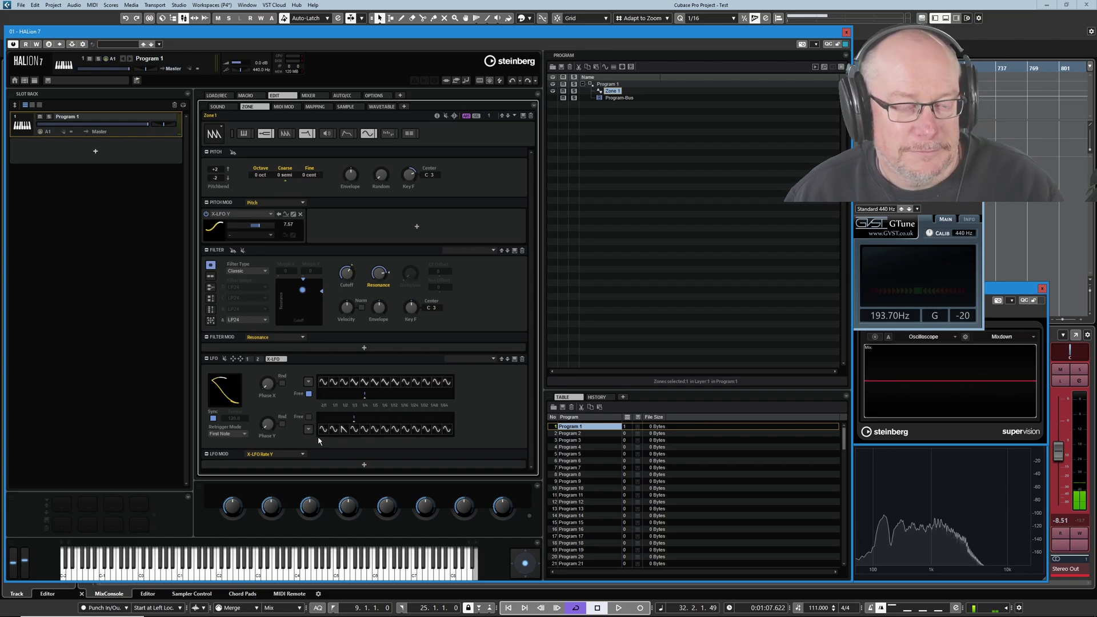